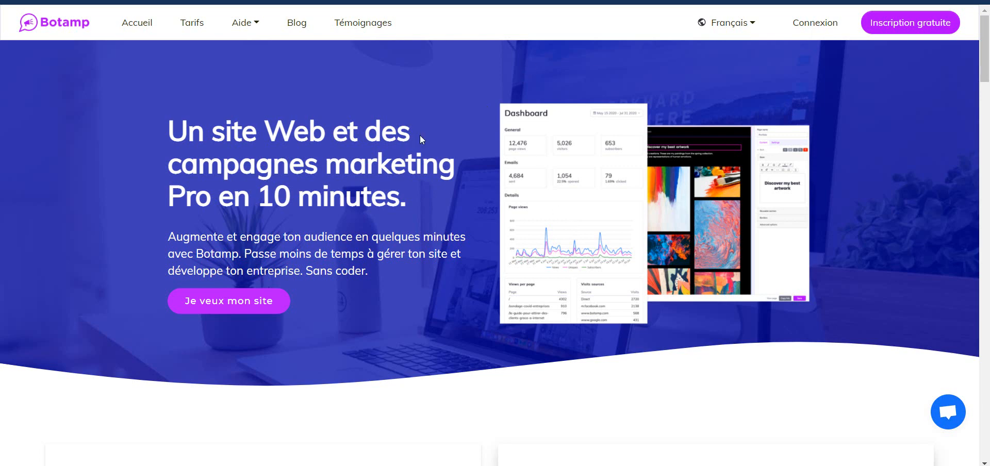
# Sign in to Botamp with the saved browser login credentials.
pyautogui.click(821, 29)
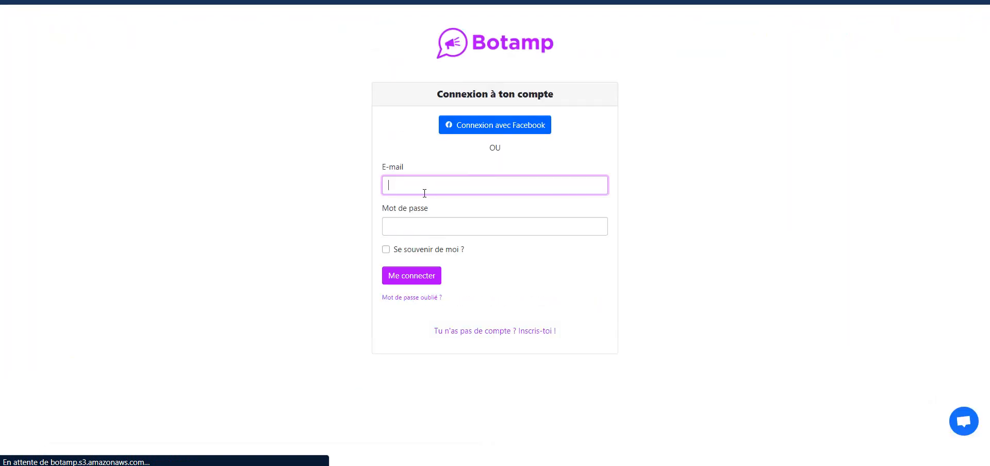
pyautogui.write('b')
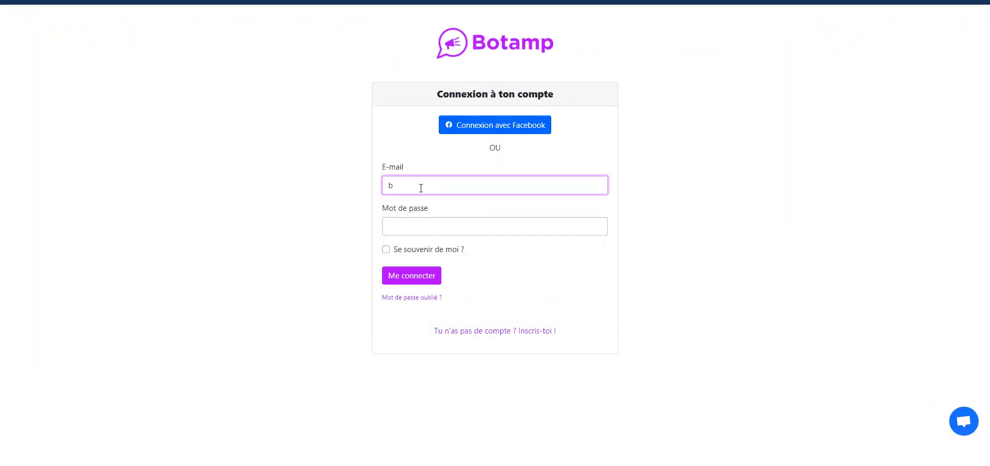
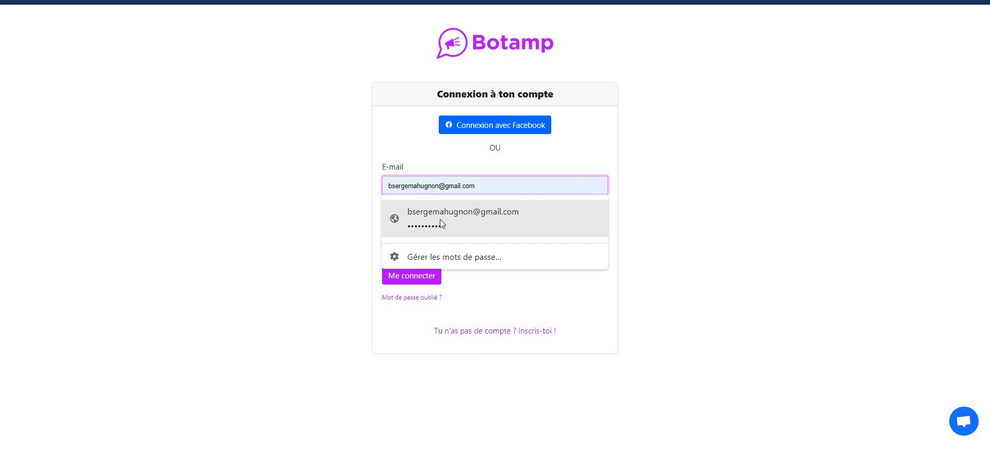
pyautogui.click(441, 223)
pyautogui.click(412, 277)
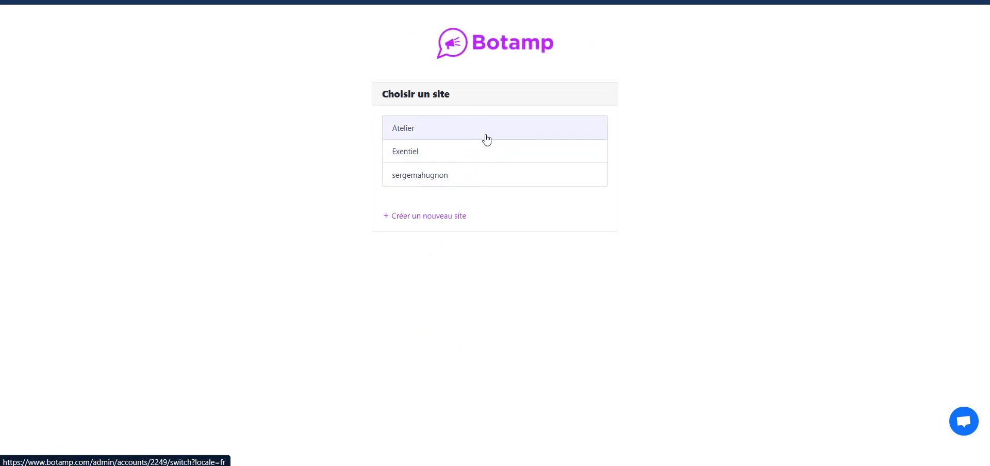
# Open the Atelier site's Tableau de bord, reload it, and scroll through its visit statistics.
pyautogui.click(435, 132)
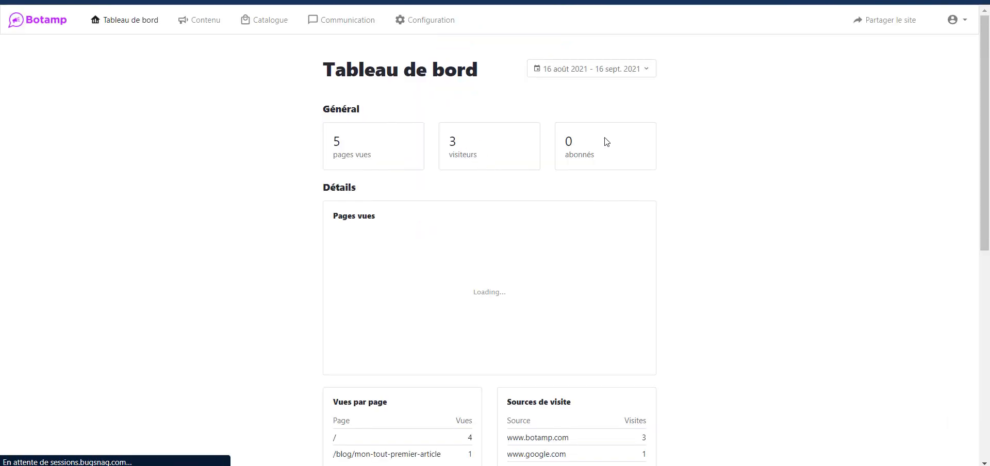
pyautogui.moveTo(985, 65); pyautogui.dragTo(974, 24)
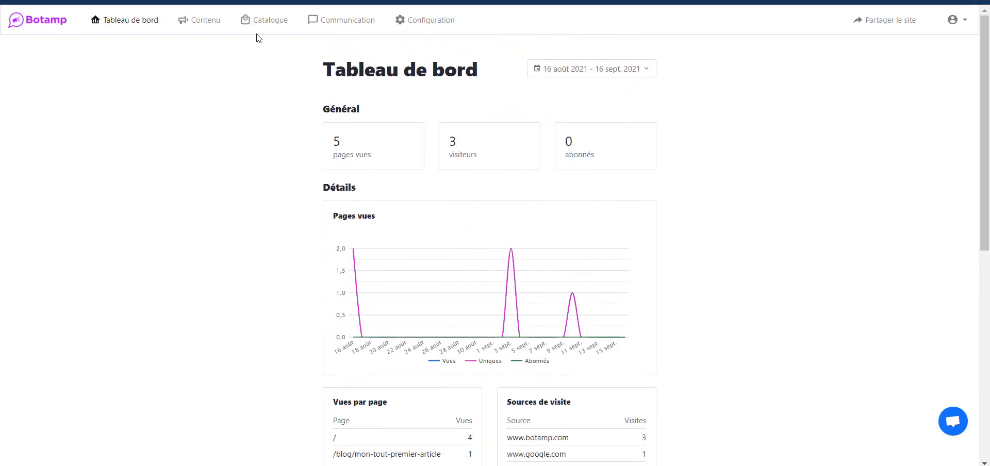
pyautogui.click(126, 20)
pyautogui.moveTo(984, 116); pyautogui.dragTo(985, 165)
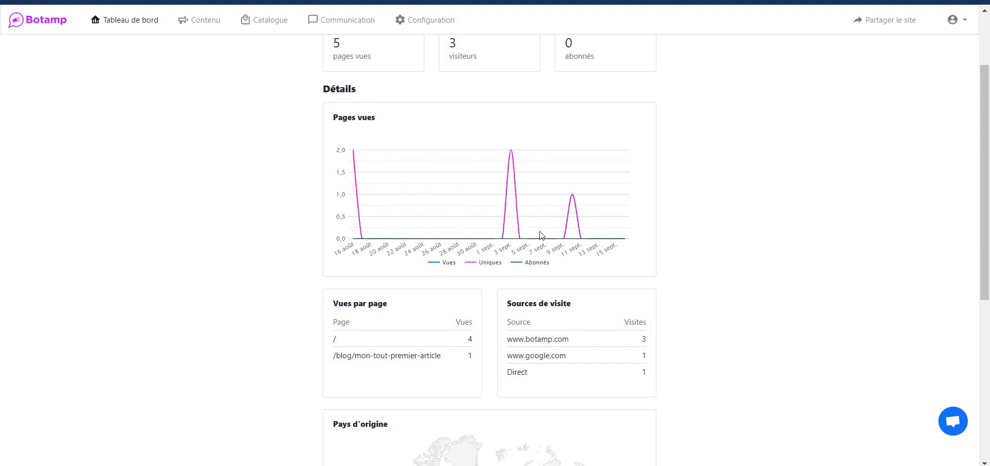
pyautogui.moveTo(988, 142); pyautogui.dragTo(988, 178)
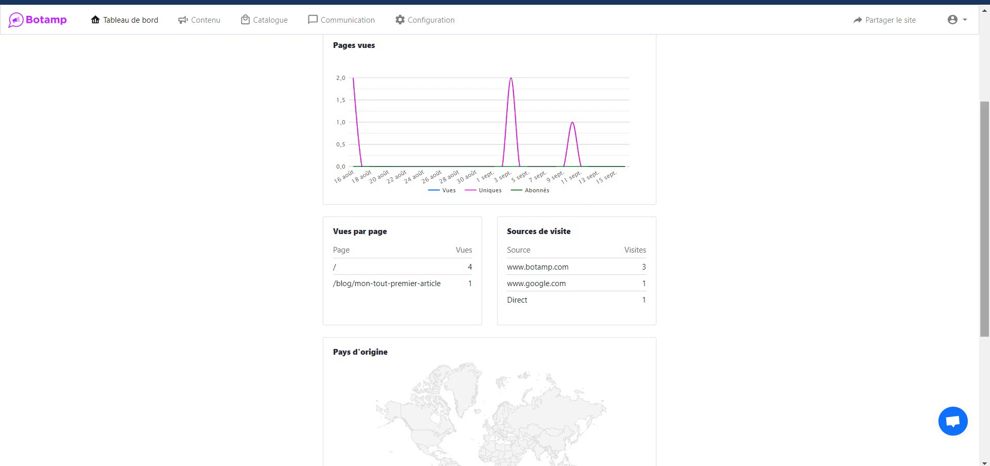
pyautogui.moveTo(988, 143); pyautogui.dragTo(988, 162)
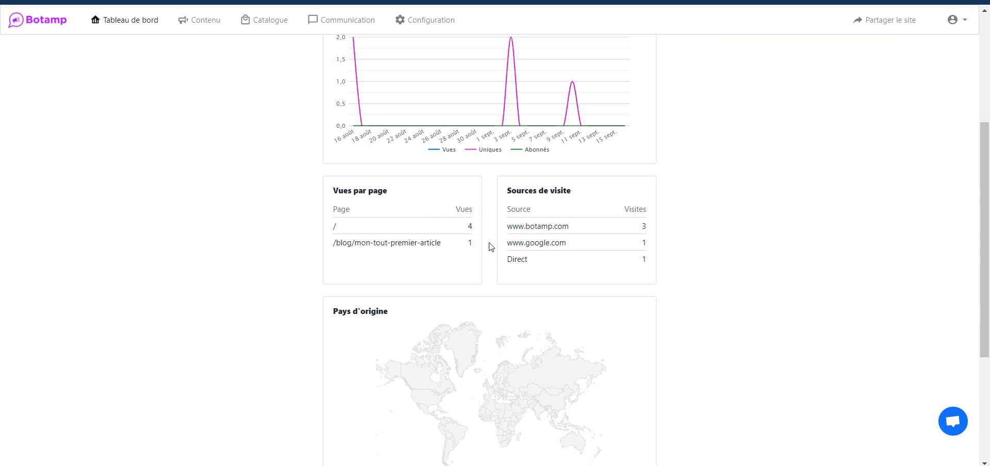
pyautogui.moveTo(984, 227)
pyautogui.mouseDown()
pyautogui.moveTo(988, 110)
pyautogui.moveTo(988, 216)
pyautogui.mouseUp()
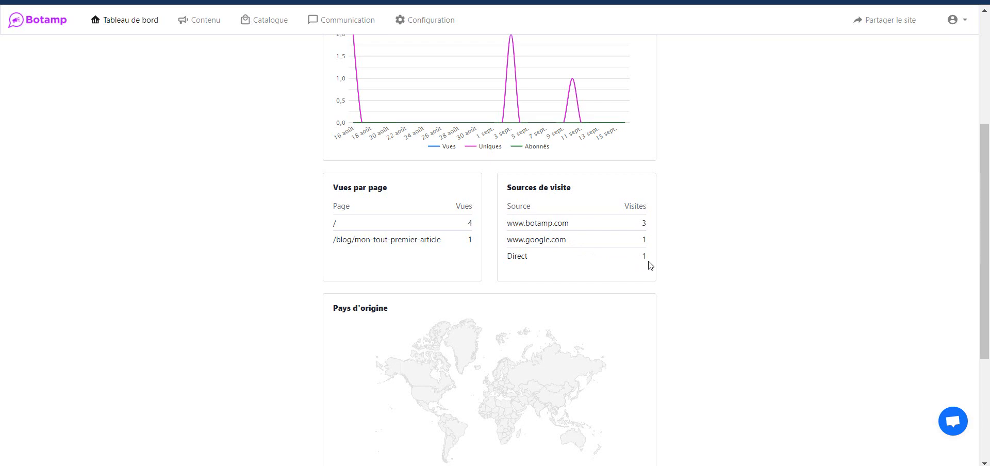
pyautogui.scroll(-3, 988, 313)
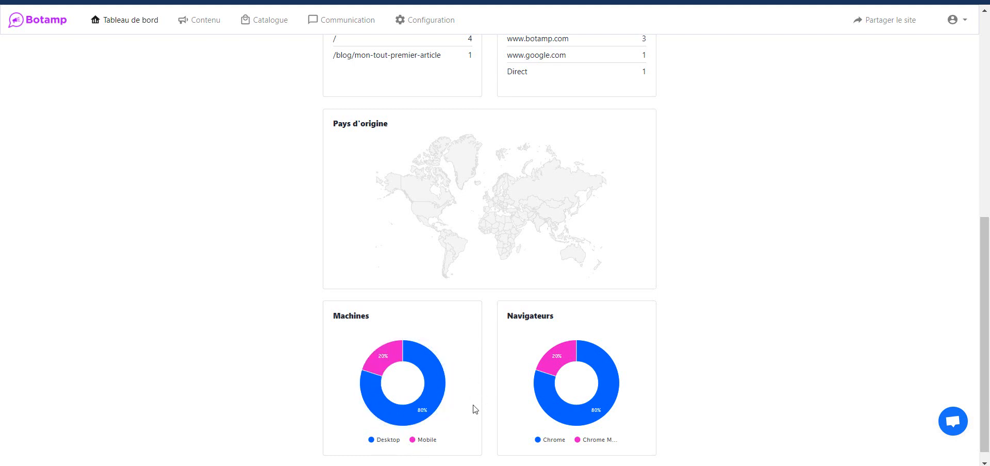
pyautogui.moveTo(986, 296); pyautogui.dragTo(986, 95)
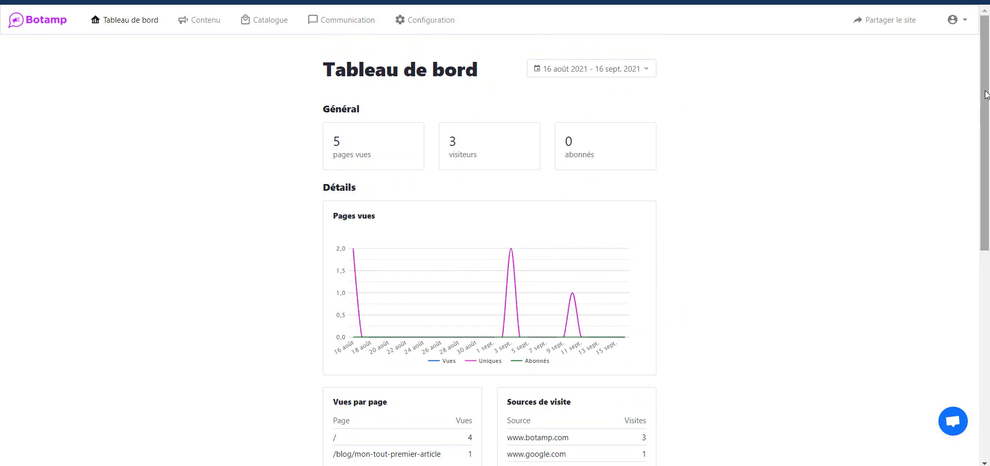
pyautogui.moveTo(988, 93); pyautogui.dragTo(989, 61)
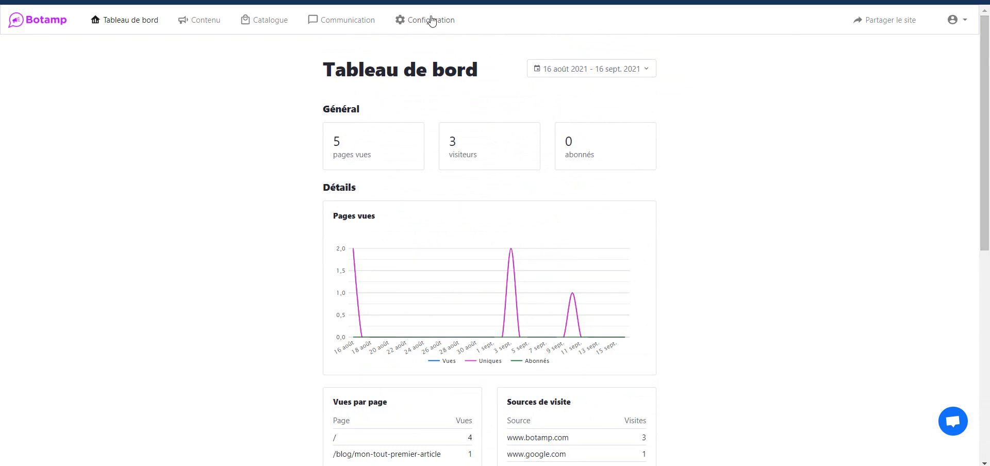
# Open Contenu and move from the Pages list to the Articles tab showing 'Mon tout premier article'.
pyautogui.click(202, 23)
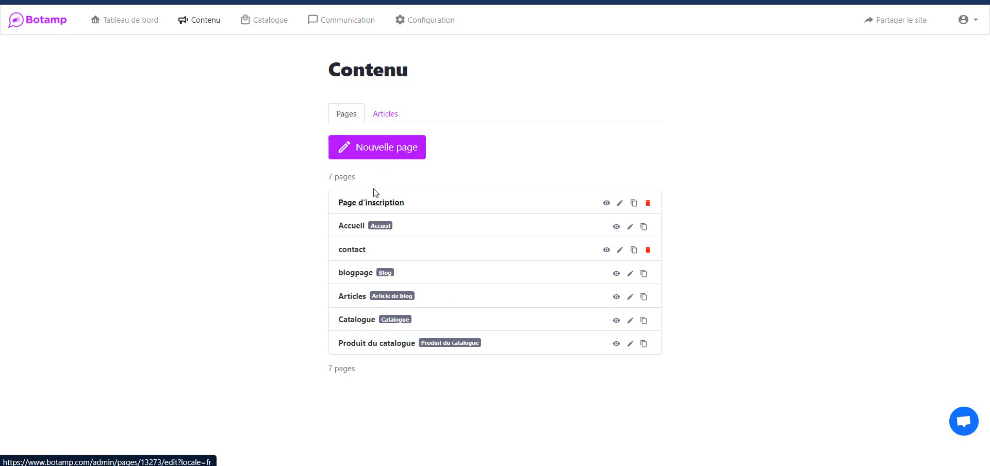
pyautogui.click(361, 274)
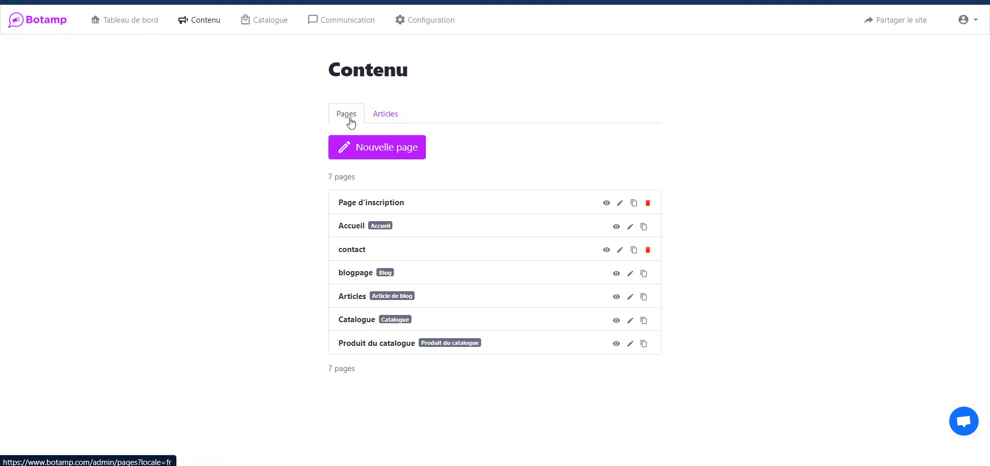
pyautogui.click(381, 112)
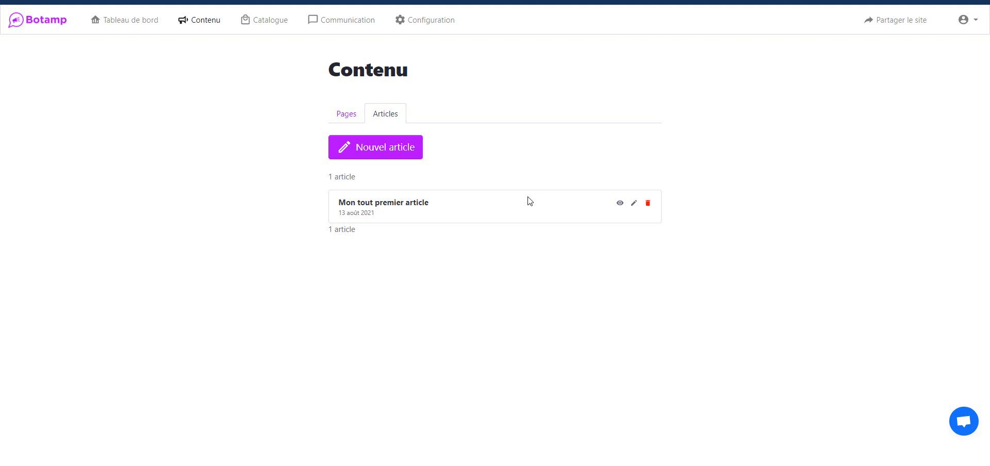
# Open the Catalogue to view the draft product Vin priced 20000.0 XOF.
pyautogui.click(257, 20)
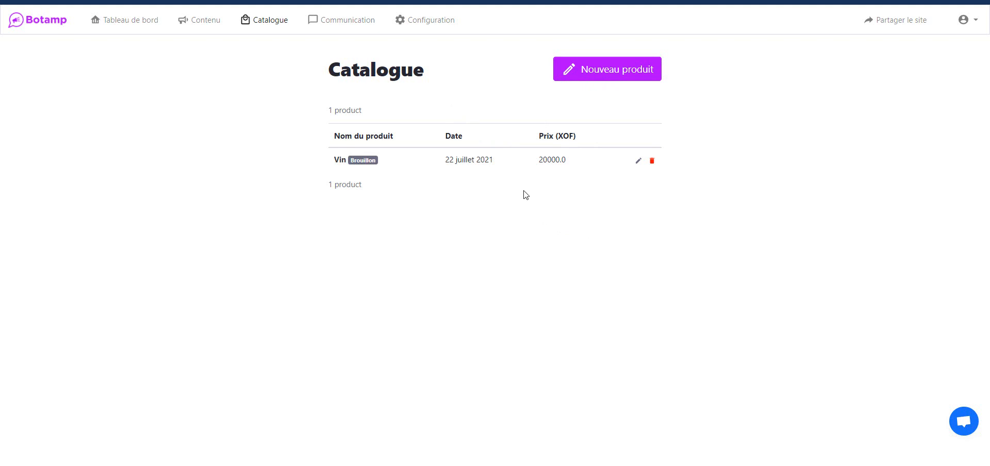
pyautogui.click(596, 77)
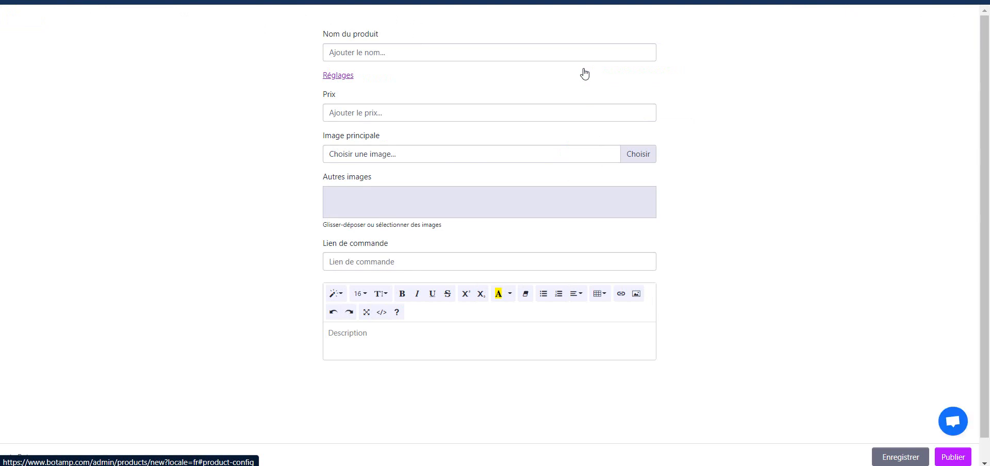
pyautogui.click(487, 56)
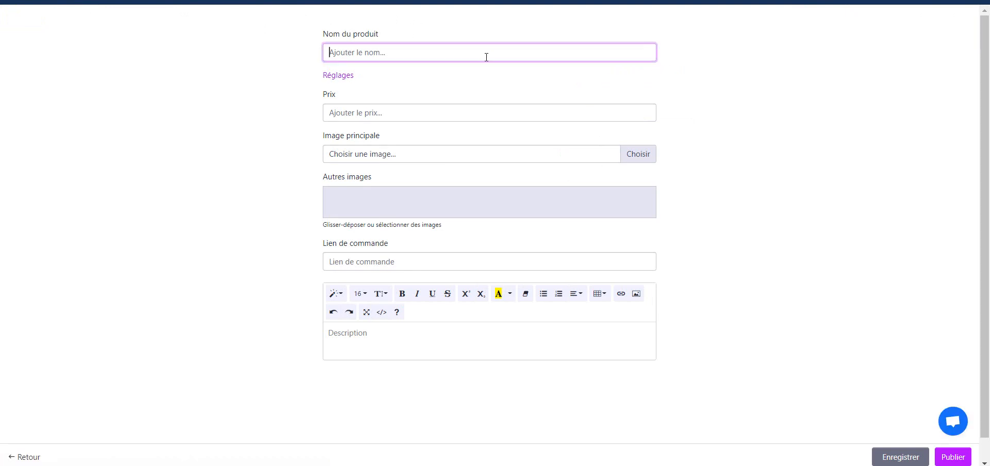
pyautogui.click(397, 112)
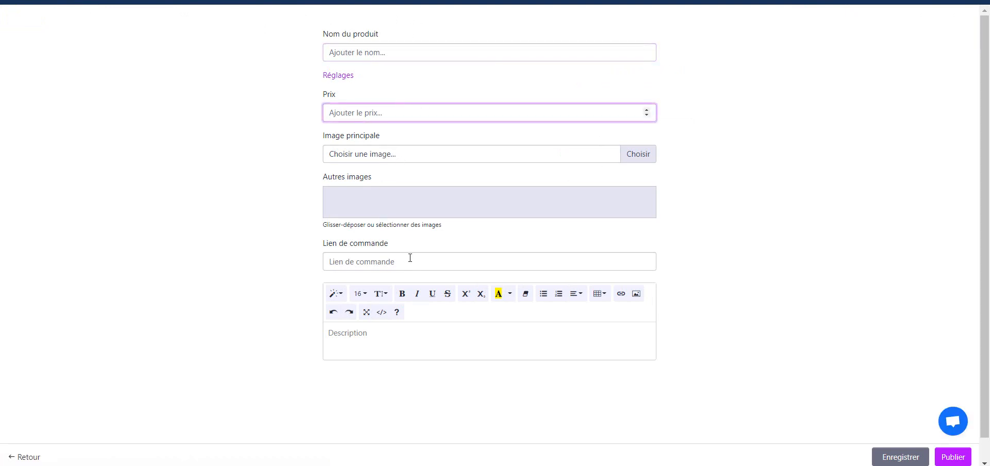
pyautogui.click(365, 262)
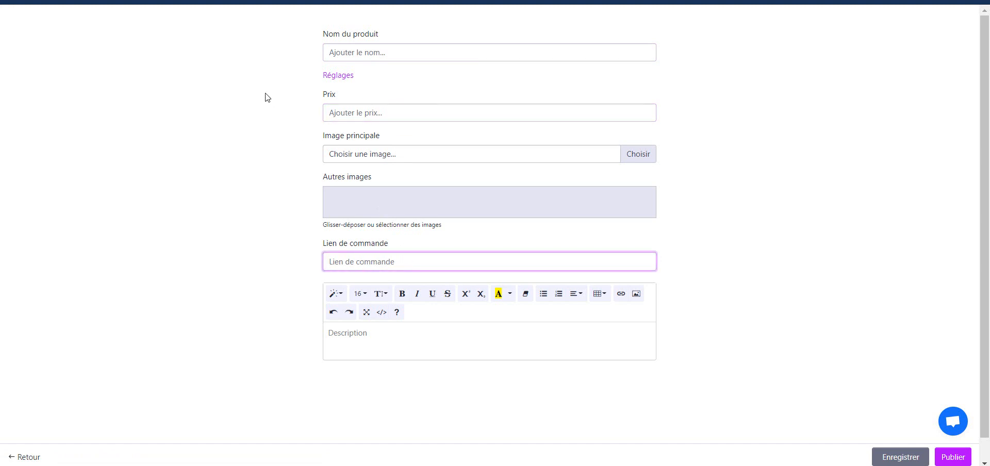
pyautogui.hotkey('alt', 'Left')
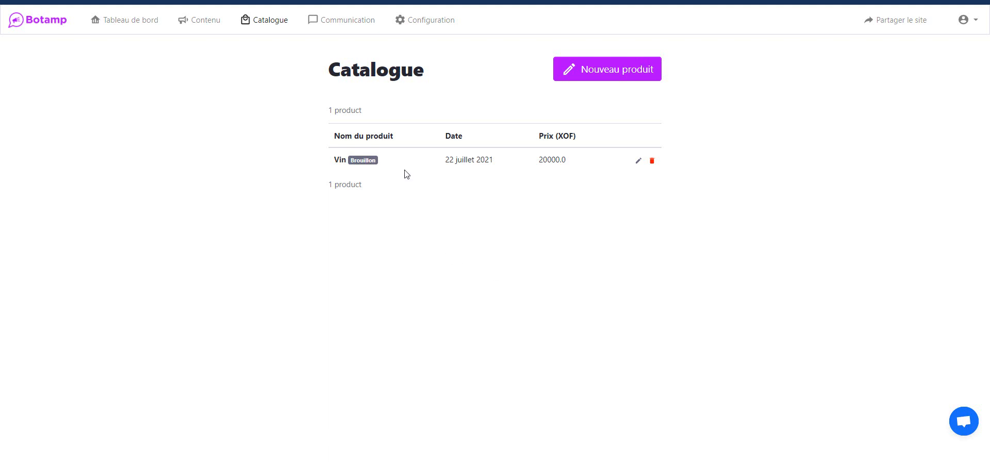
# Browse the Communication tabs Abonnés, Membres and Réponses au formulaire, ending on the Contact response.
pyautogui.click(349, 19)
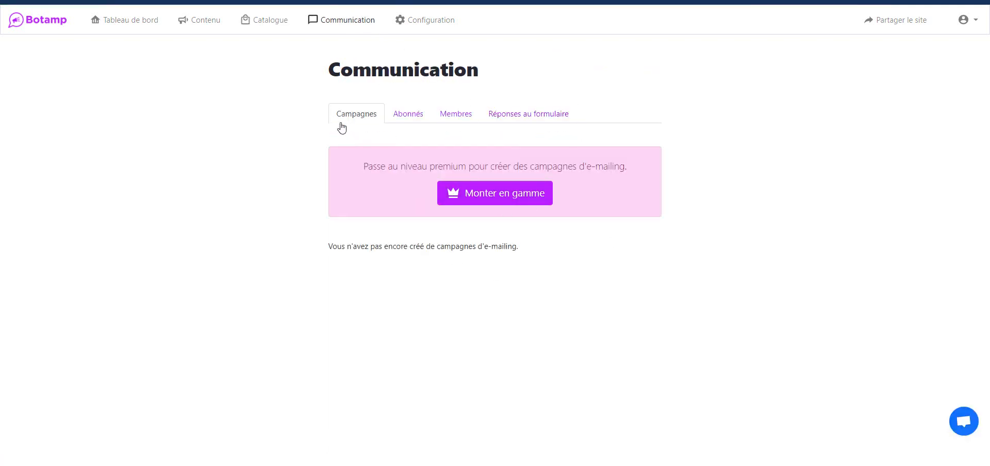
pyautogui.click(396, 118)
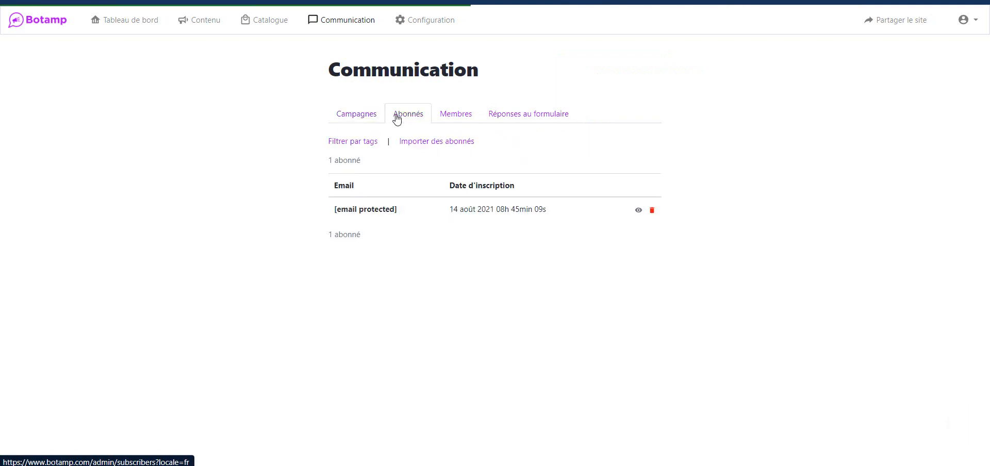
pyautogui.click(449, 120)
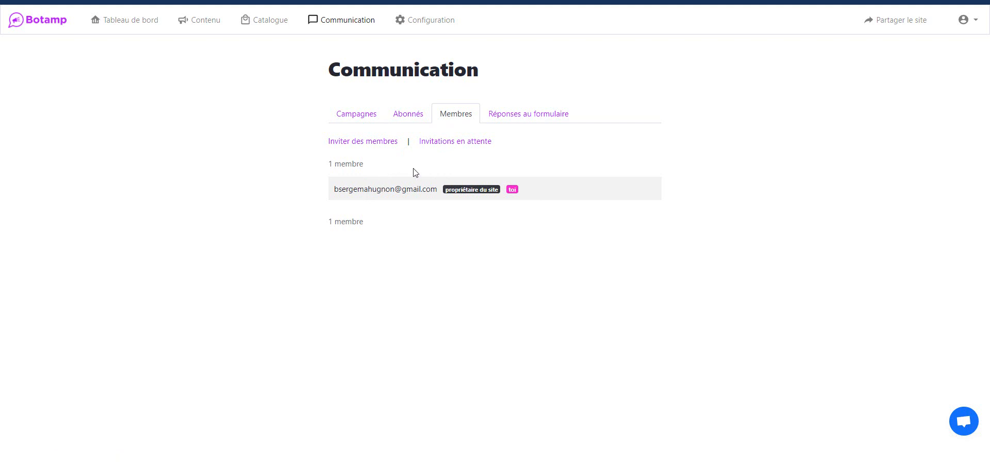
pyautogui.click(511, 123)
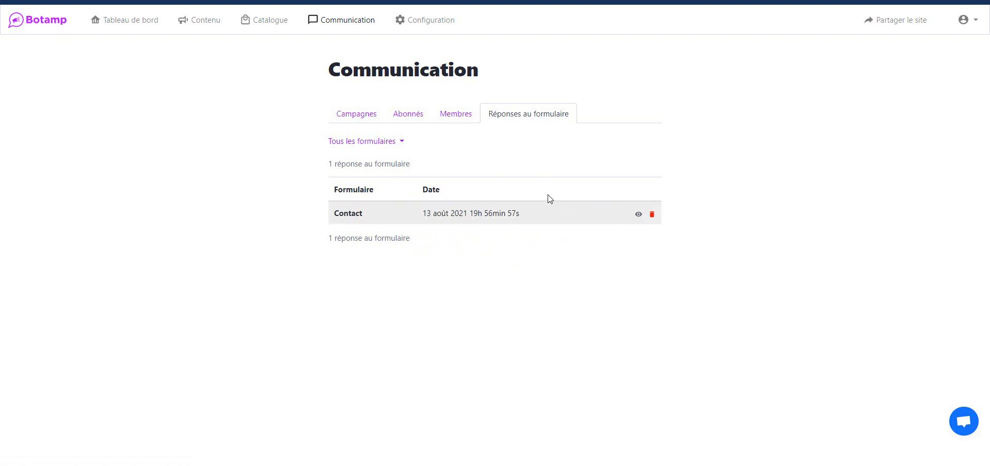
pyautogui.click(423, 22)
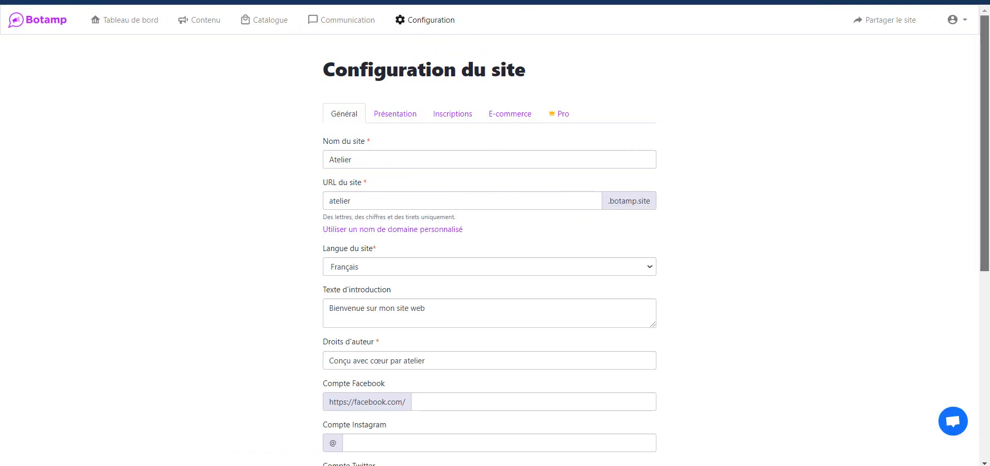
pyautogui.moveTo(985, 121); pyautogui.dragTo(989, 77)
pyautogui.moveTo(988, 72)
pyautogui.mouseDown()
pyautogui.moveTo(987, 62)
pyautogui.moveTo(988, 133)
pyautogui.moveTo(988, 67)
pyautogui.mouseUp()
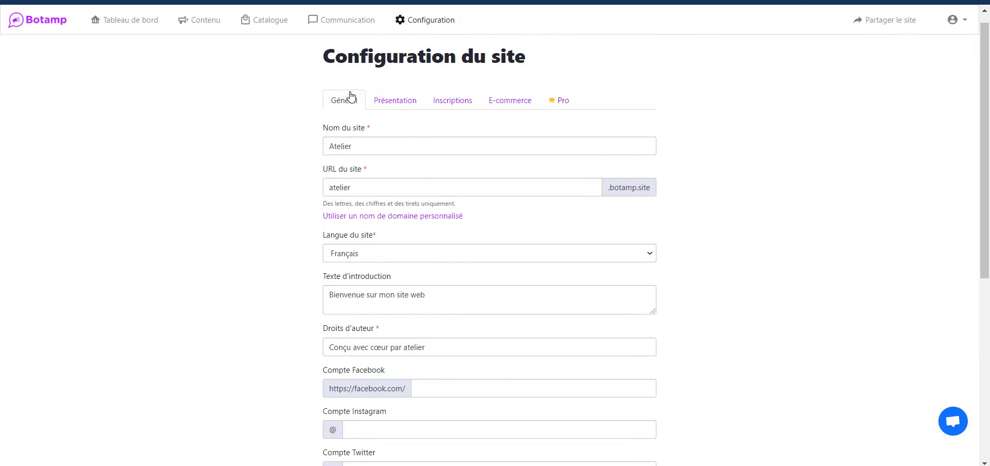
pyautogui.click(362, 144)
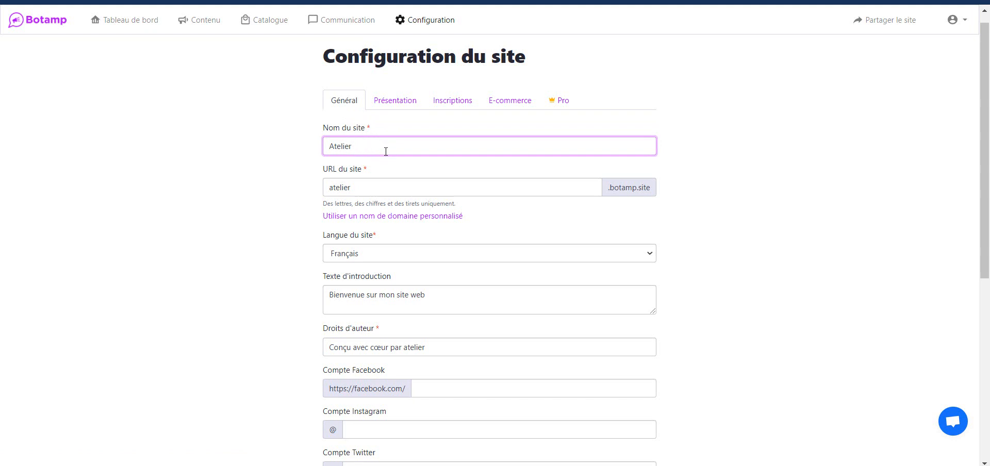
pyautogui.click(371, 184)
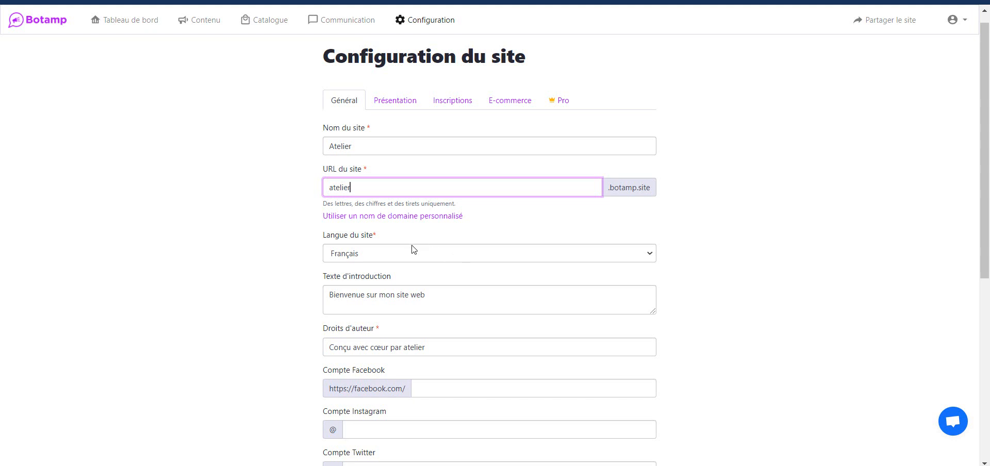
pyautogui.click(399, 256)
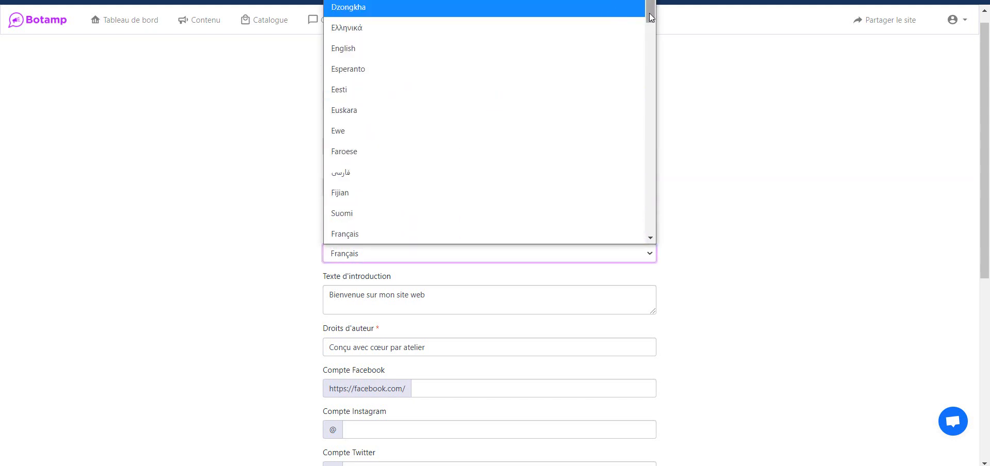
pyautogui.scroll(10, 650, 4)
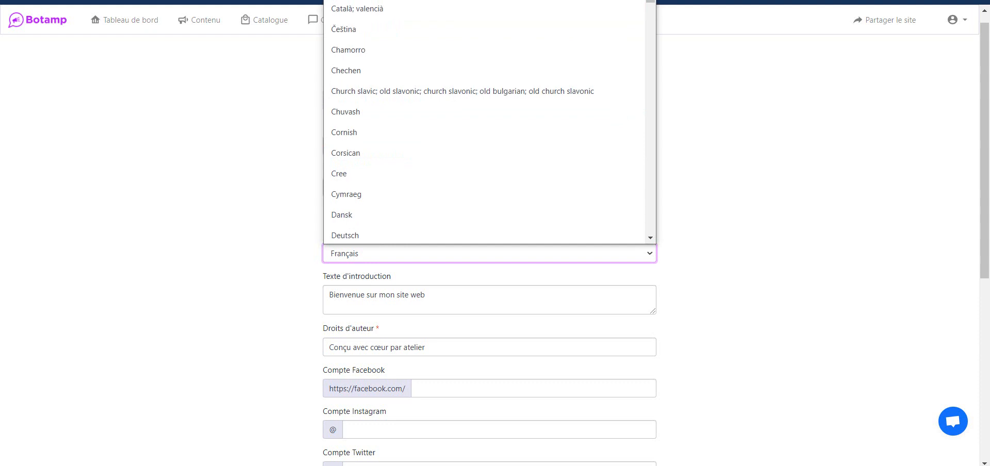
pyautogui.click(705, 161)
pyautogui.moveTo(987, 150); pyautogui.dragTo(989, 195)
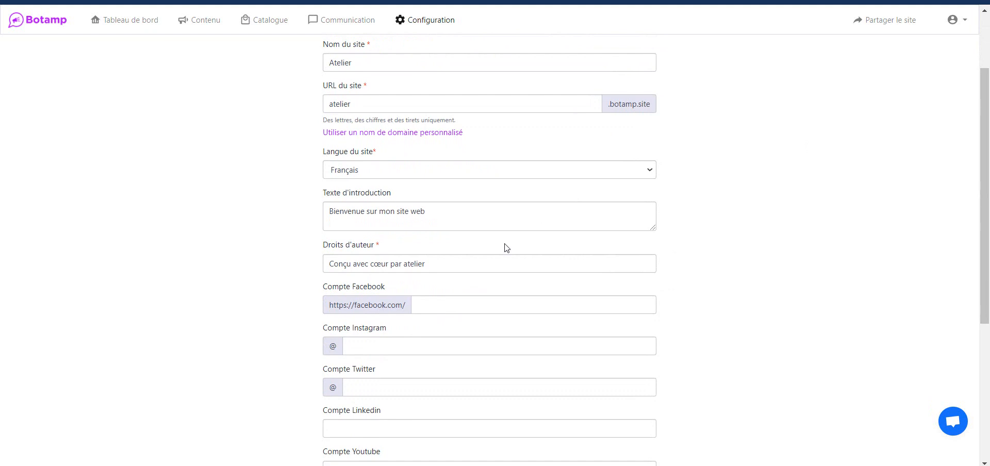
pyautogui.click(438, 210)
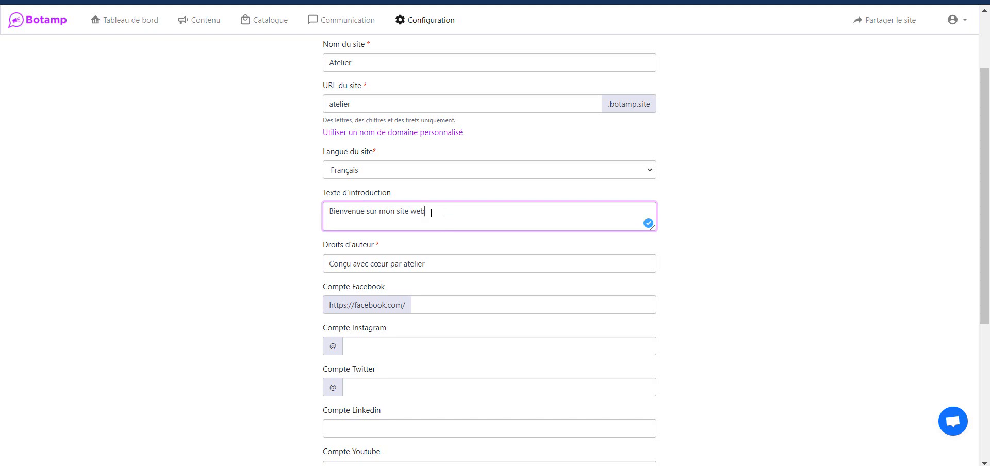
pyautogui.moveTo(405, 212); pyautogui.dragTo(465, 209)
pyautogui.click(464, 210)
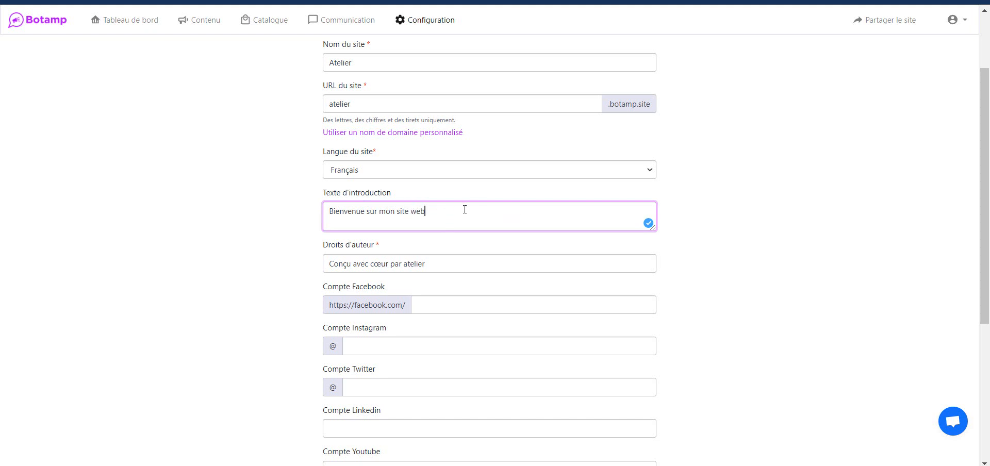
pyautogui.click(438, 276)
pyautogui.click(393, 264)
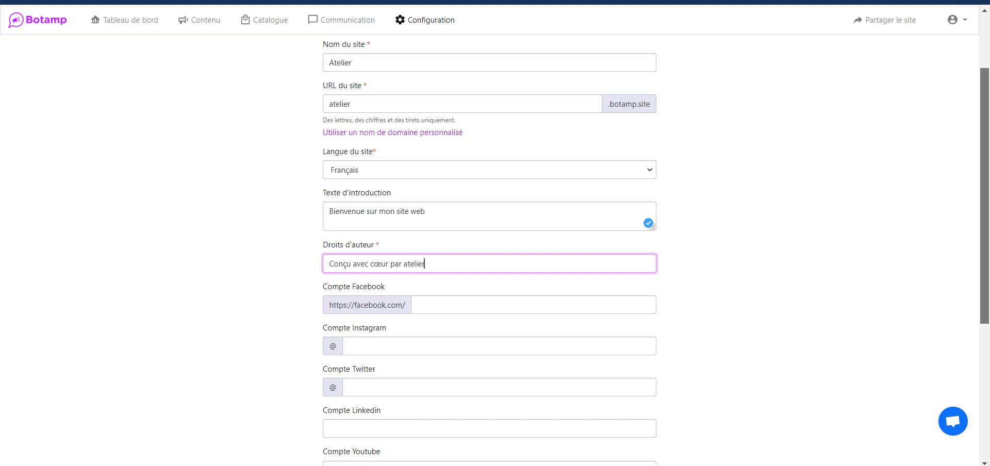
pyautogui.moveTo(984, 175); pyautogui.dragTo(989, 211)
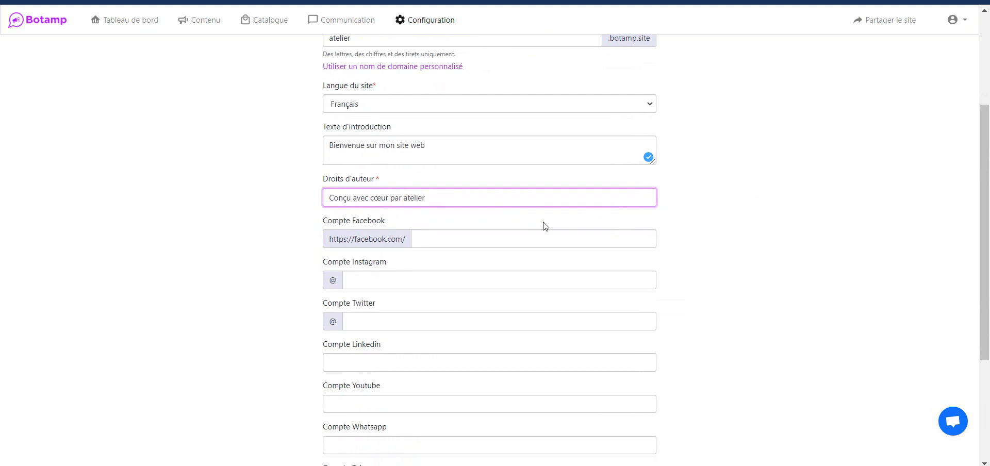
pyautogui.click(495, 239)
pyautogui.click(381, 281)
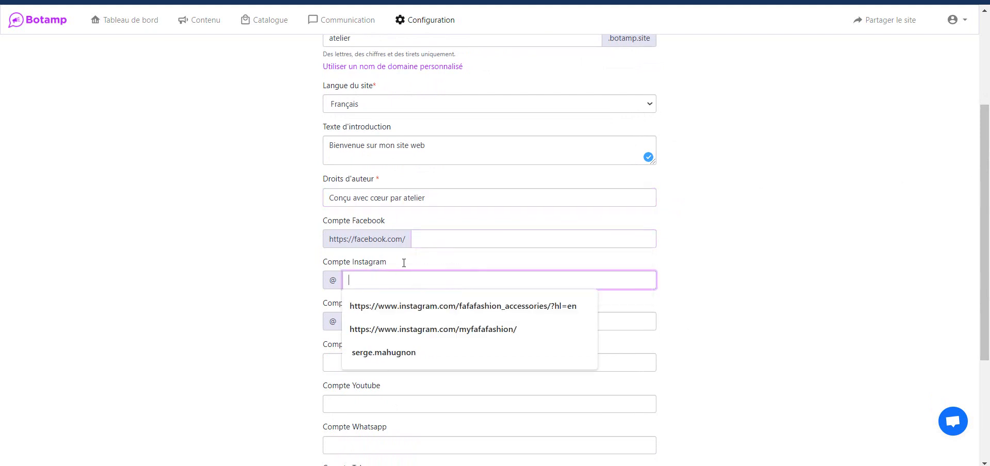
pyautogui.click(449, 237)
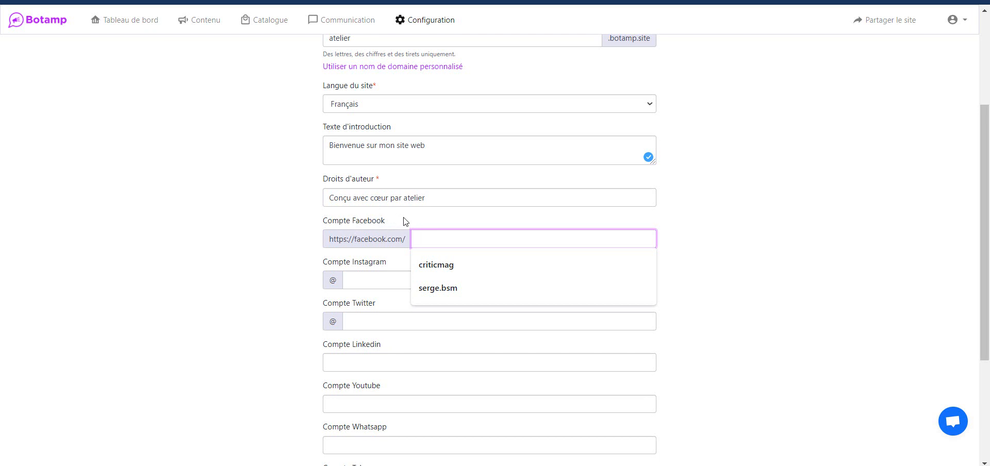
pyautogui.click(389, 223)
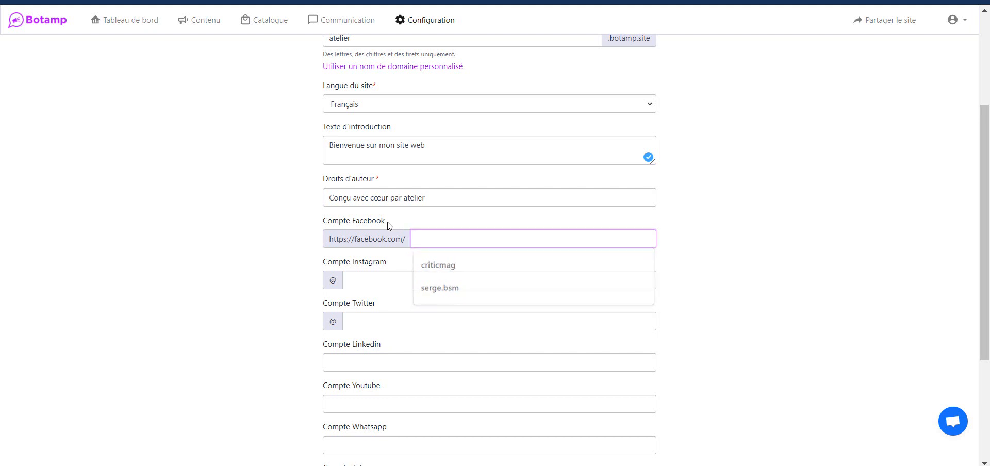
pyautogui.click(382, 278)
pyautogui.click(414, 260)
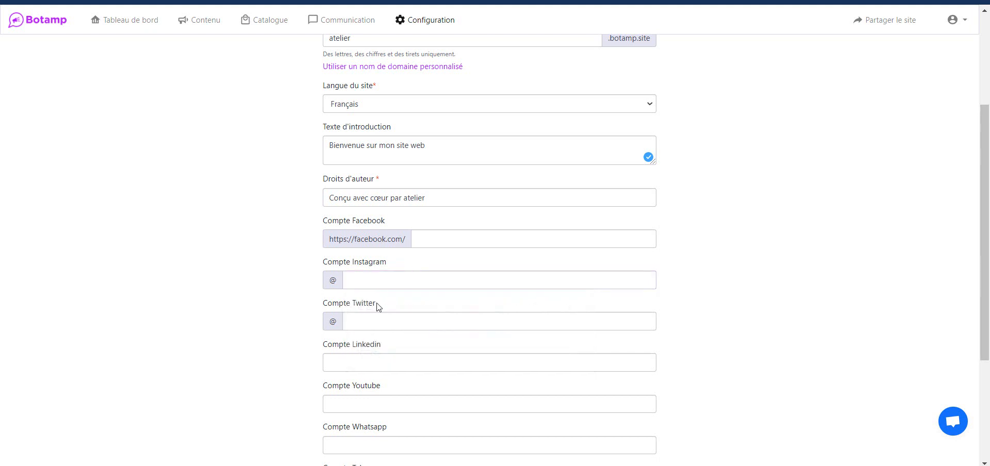
pyautogui.click(368, 319)
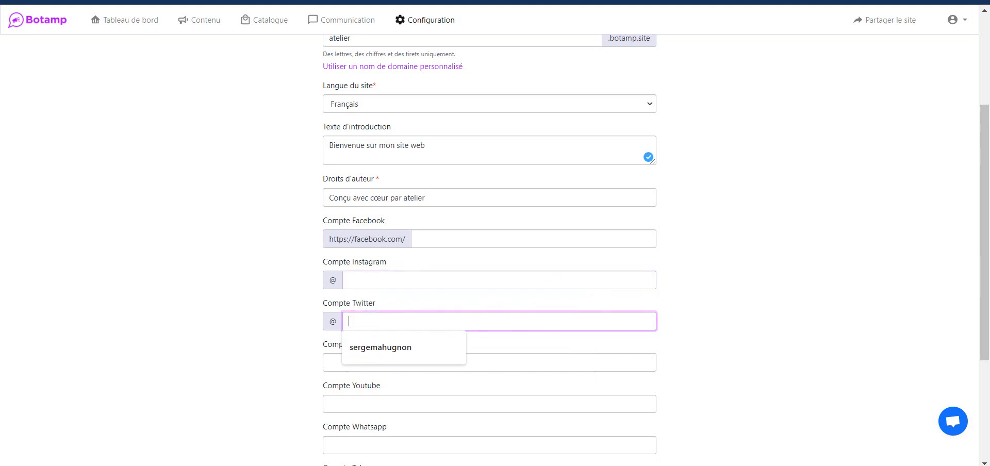
pyautogui.moveTo(988, 189); pyautogui.dragTo(989, 208)
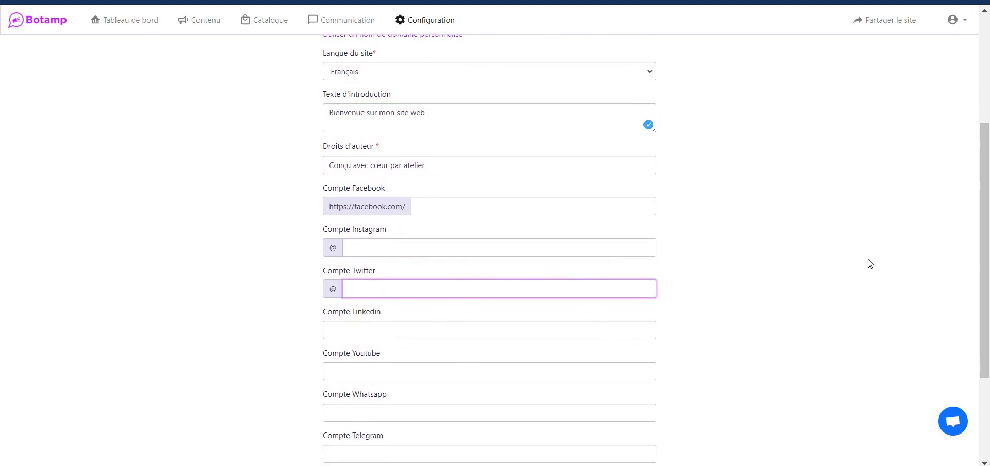
pyautogui.moveTo(985, 263); pyautogui.dragTo(984, 345)
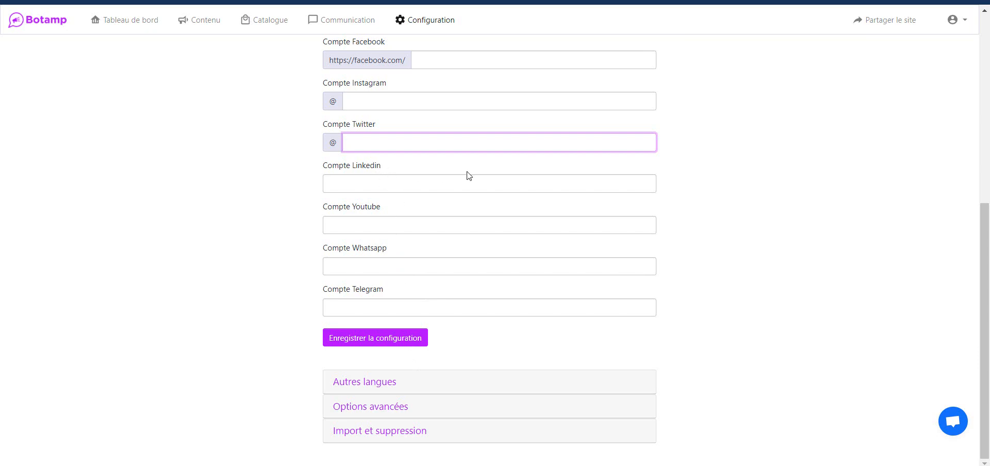
pyautogui.moveTo(986, 223); pyautogui.dragTo(987, 73)
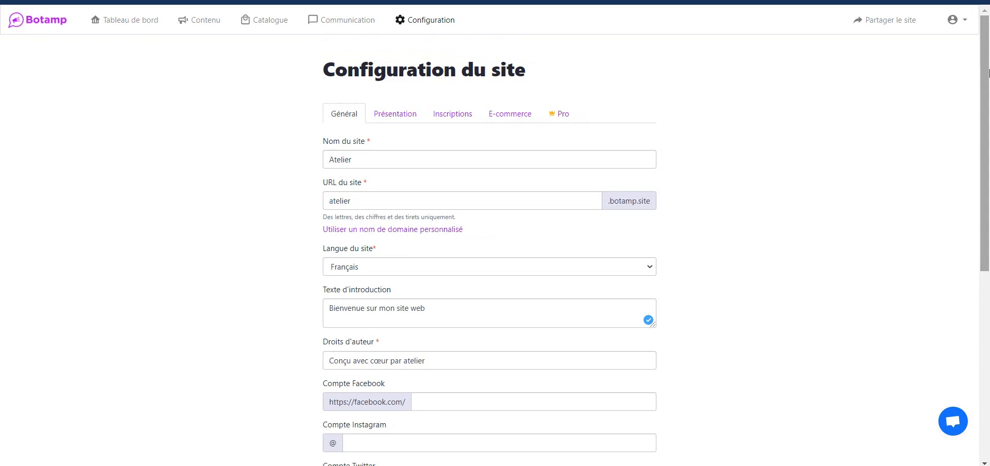
# In the Présentation settings, change the Titres font from Nunito to Arsenal.
pyautogui.click(404, 114)
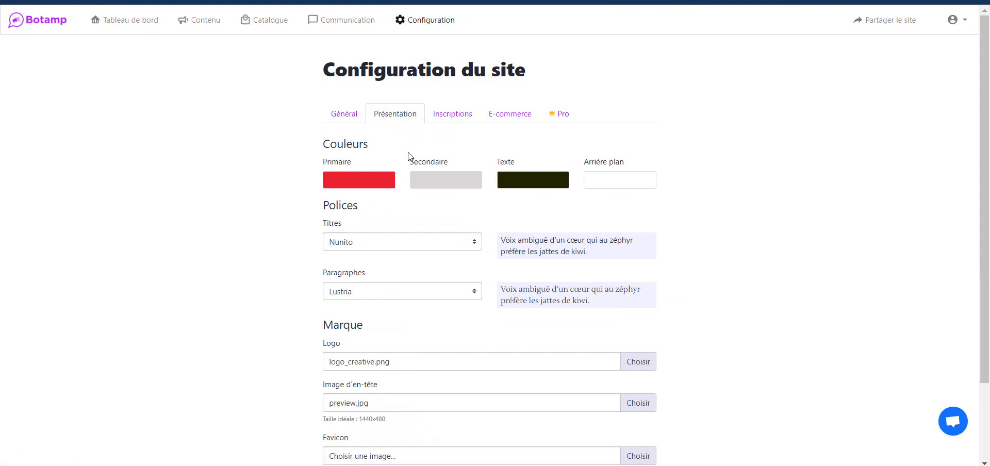
pyautogui.click(470, 242)
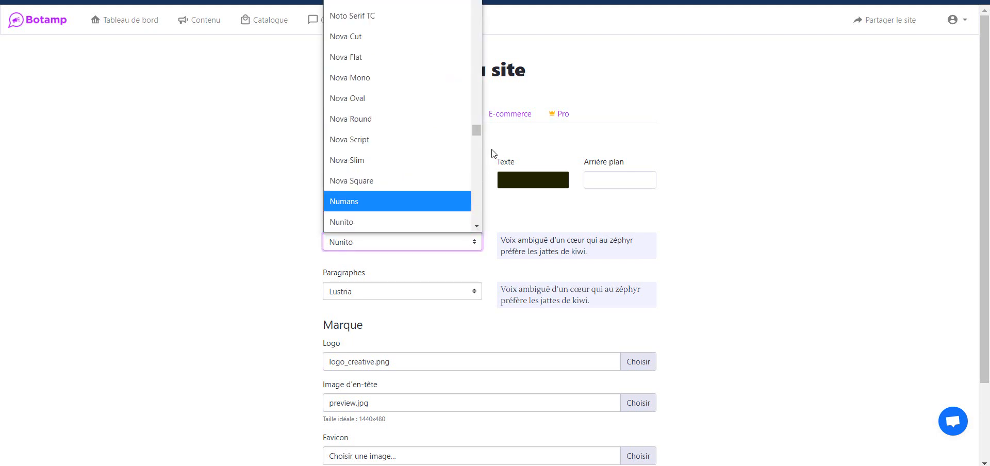
pyautogui.moveTo(478, 132); pyautogui.dragTo(480, 0)
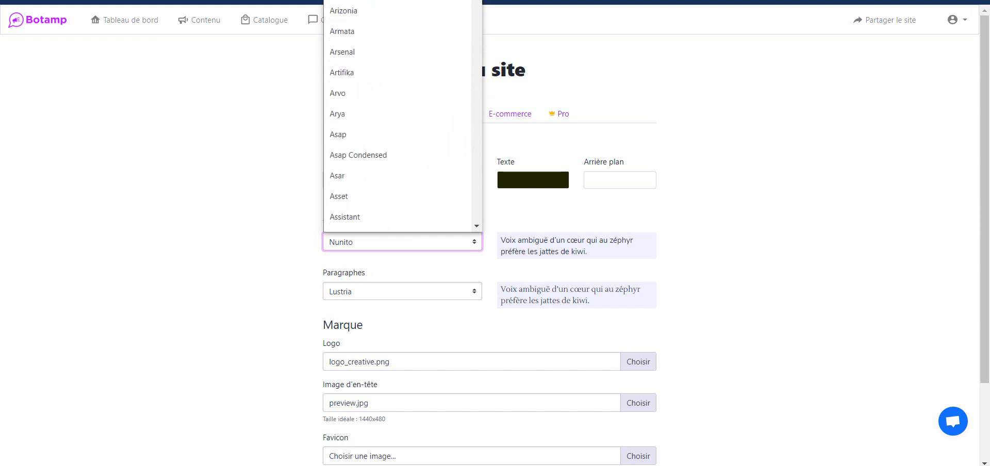
pyautogui.click(392, 52)
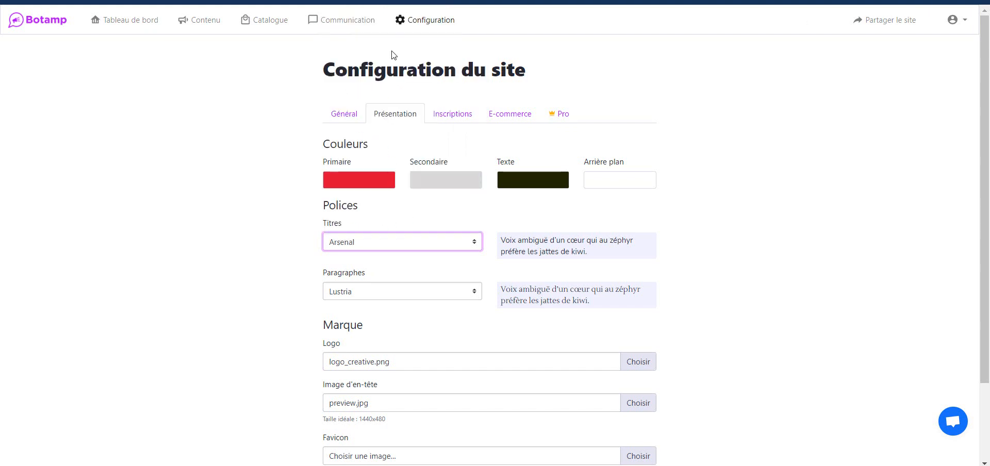
pyautogui.tripleClick(506, 240)
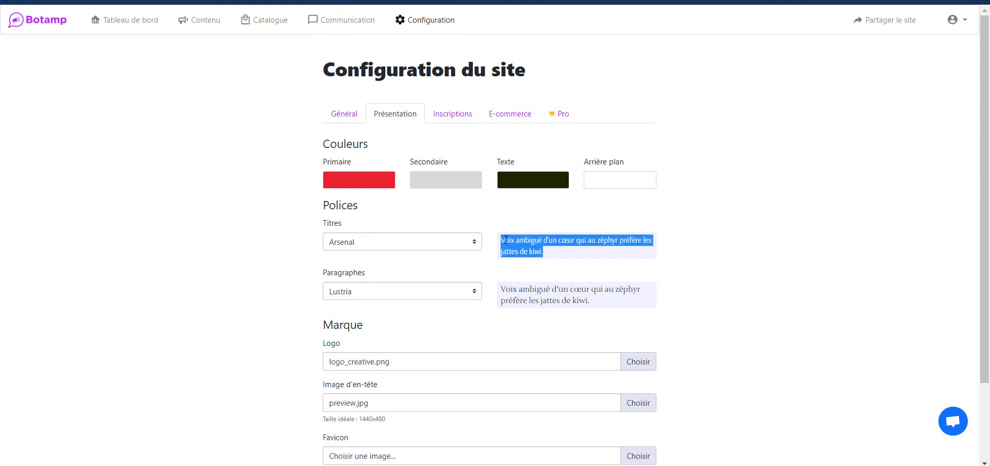
pyautogui.click(551, 253)
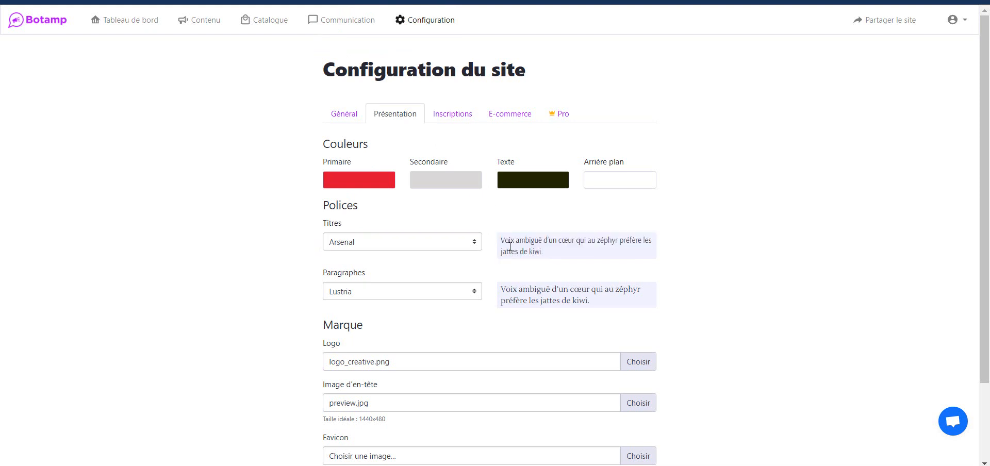
# Look through the Paragraphes font list and keep it on Lustria.
pyautogui.click(394, 295)
pyautogui.scroll(-1, 375, 236)
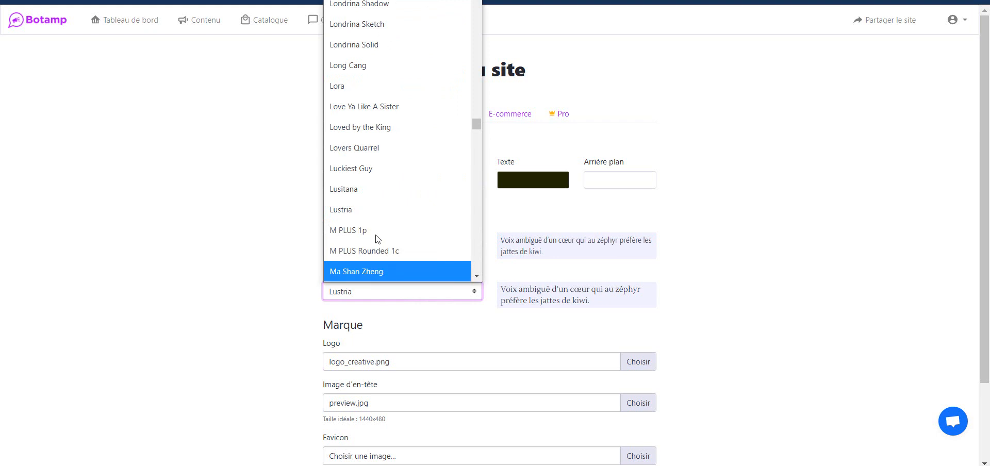
pyautogui.scroll(-1, 391, 255)
pyautogui.click(581, 282)
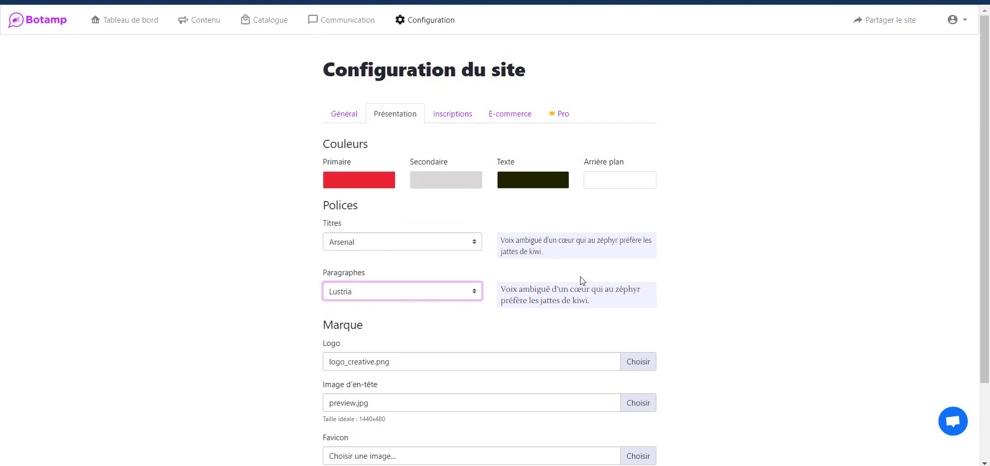
pyautogui.scroll(-2, 464, 216)
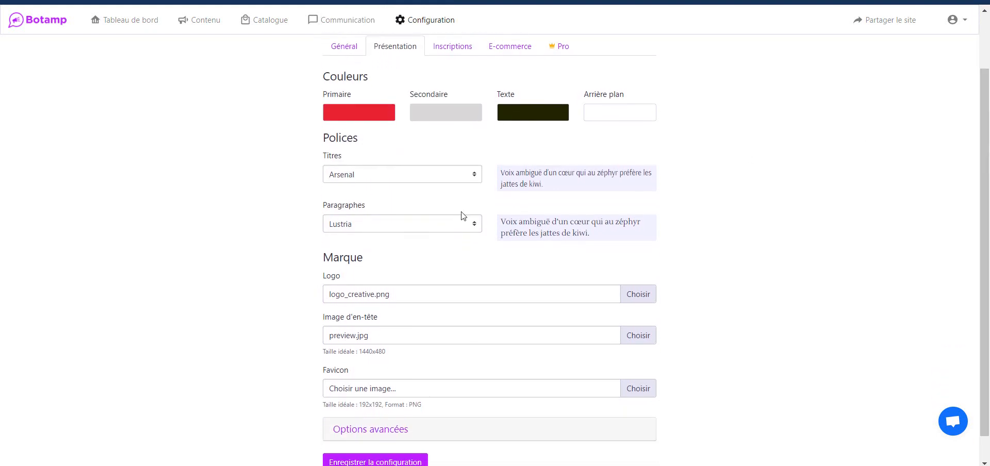
# Scroll back up the Présentation settings and switch to the Inscriptions tab.
pyautogui.scroll(-1, 941, 239)
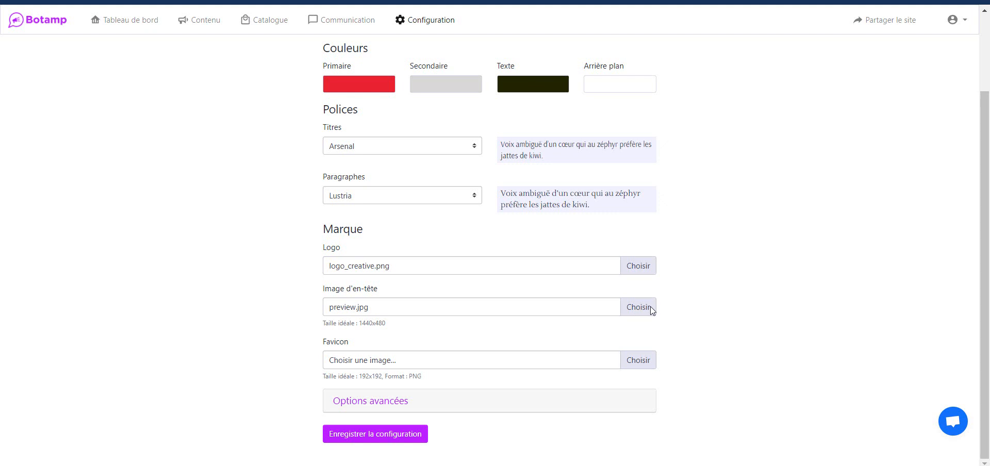
pyautogui.moveTo(394, 322); pyautogui.dragTo(372, 321)
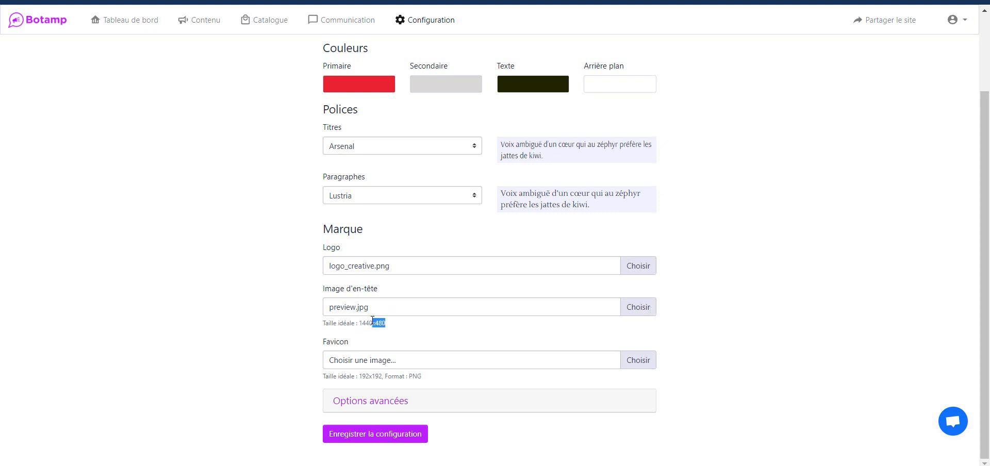
pyautogui.click(402, 325)
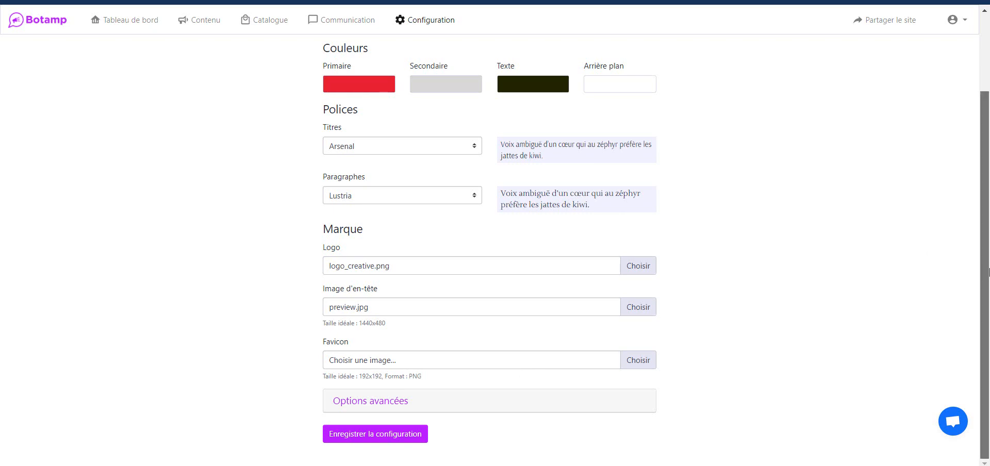
pyautogui.scroll(2, 988, 201)
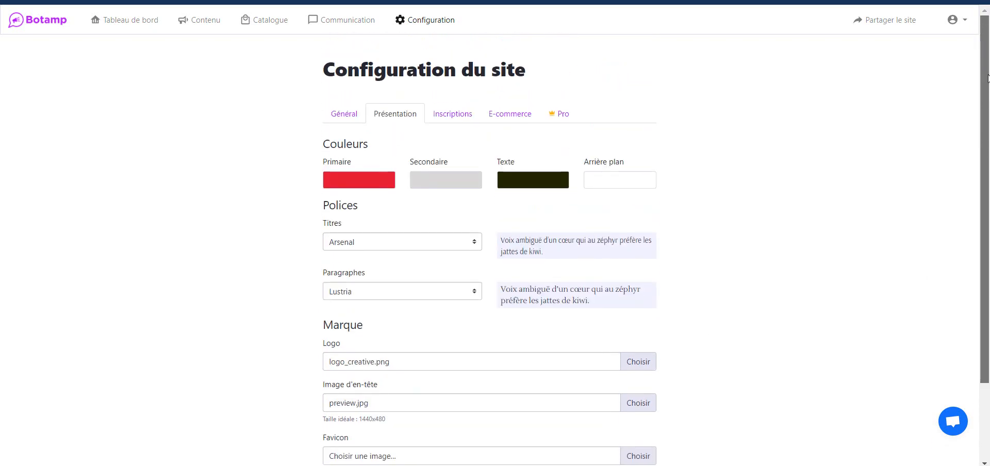
pyautogui.scroll(-2, 987, 201)
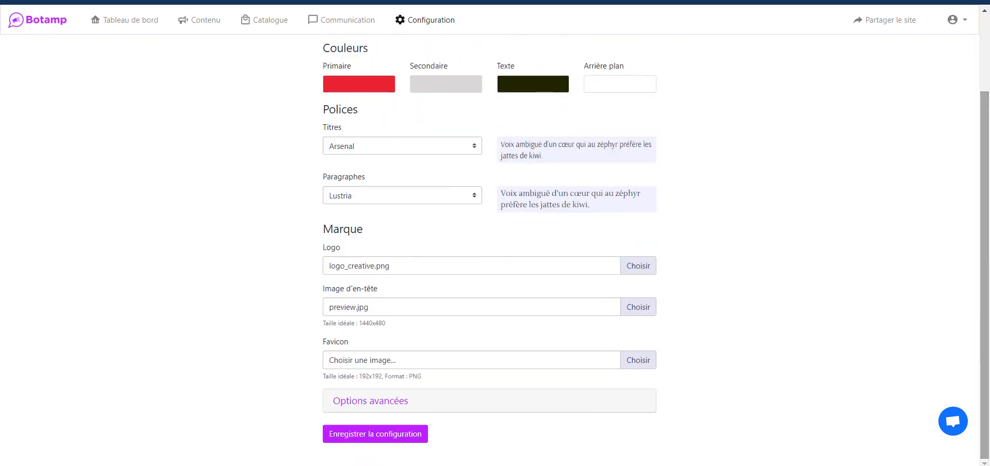
pyautogui.scroll(3, 987, 201)
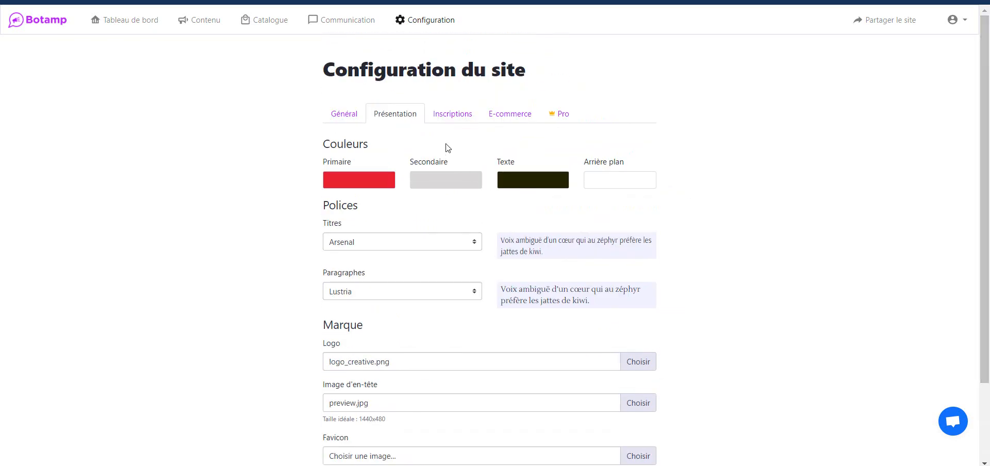
pyautogui.click(444, 122)
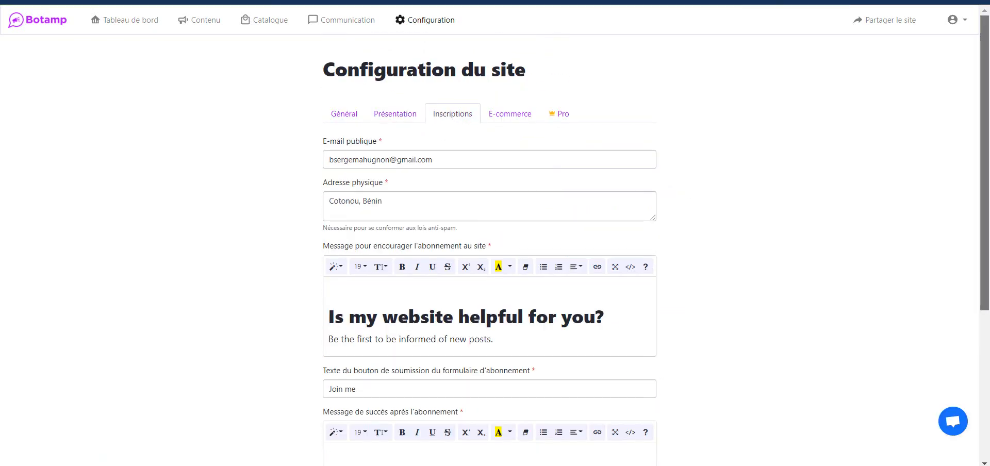
pyautogui.scroll(-1, 984, 206)
pyautogui.scroll(1, 984, 206)
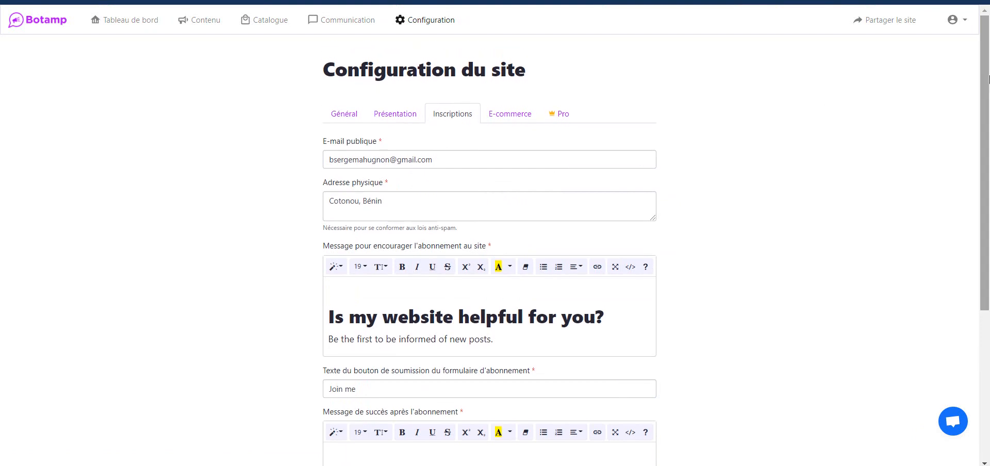
pyautogui.click(447, 159)
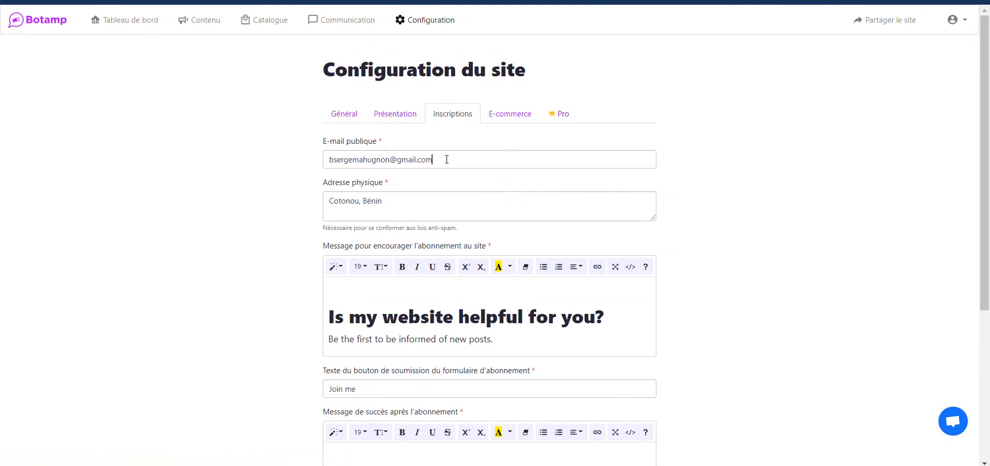
pyautogui.click(469, 139)
pyautogui.click(390, 201)
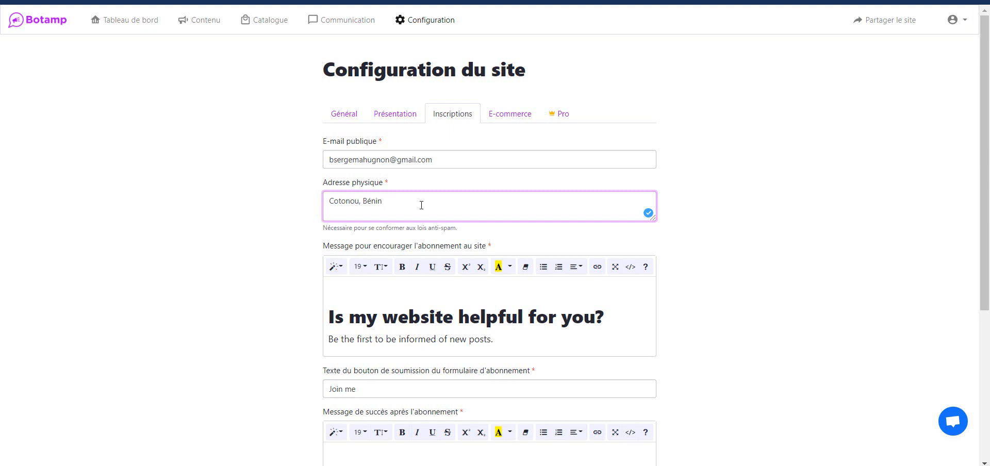
pyautogui.click(441, 310)
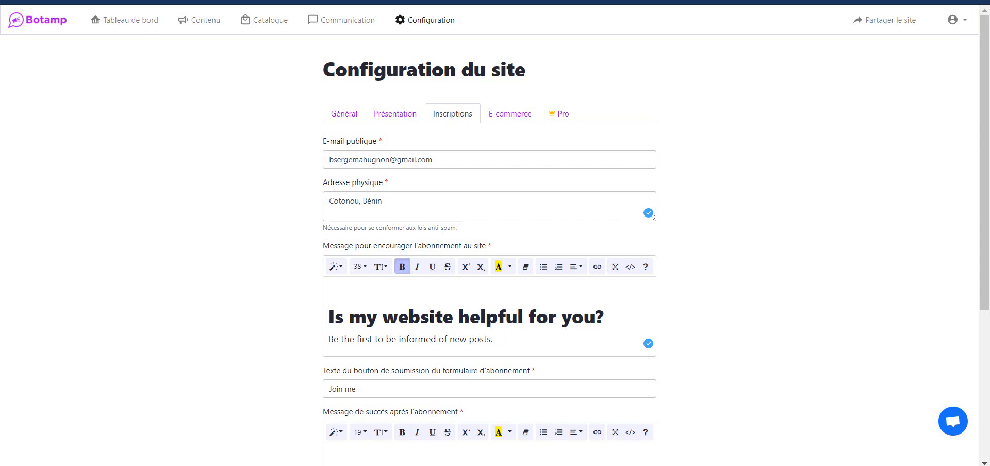
# Change the subscription message heading to 'Bonjour !', with 'Be the first to be informed of new posts.' on its own line.
pyautogui.tripleClick(430, 317)
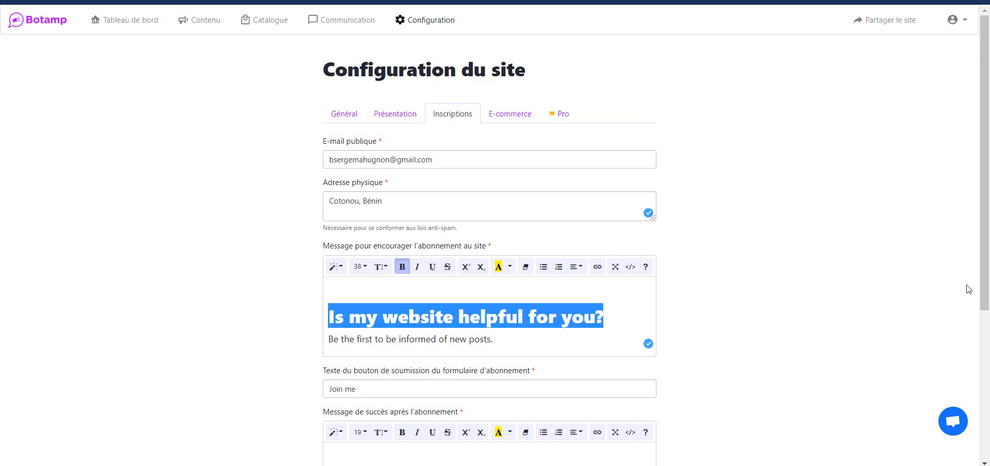
pyautogui.write('Bonjour')
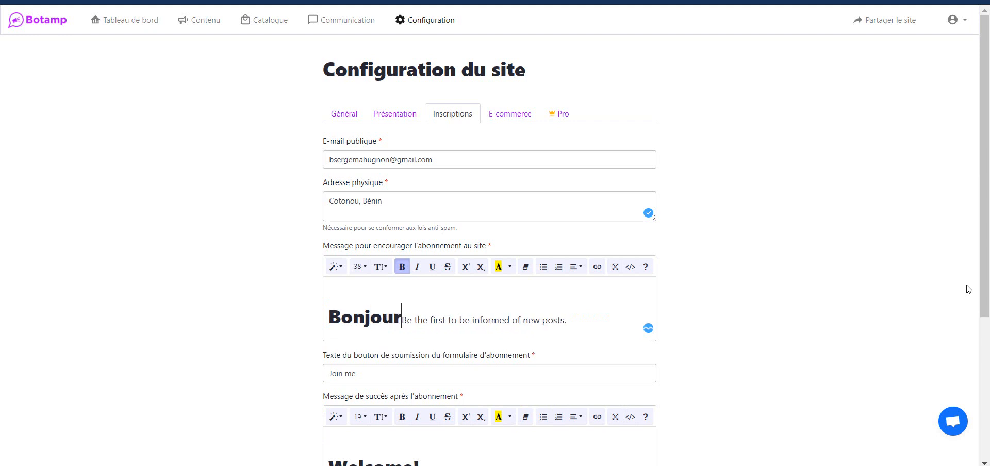
pyautogui.write(' !')
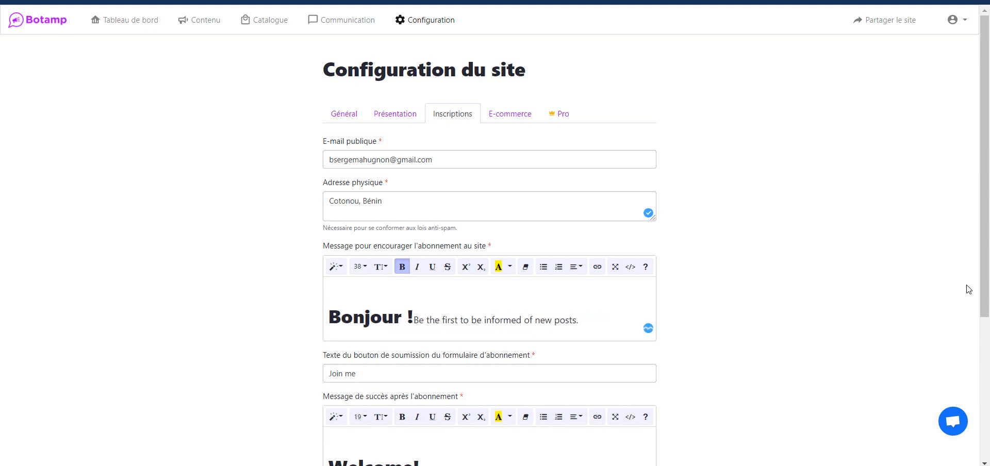
pyautogui.press('Return')
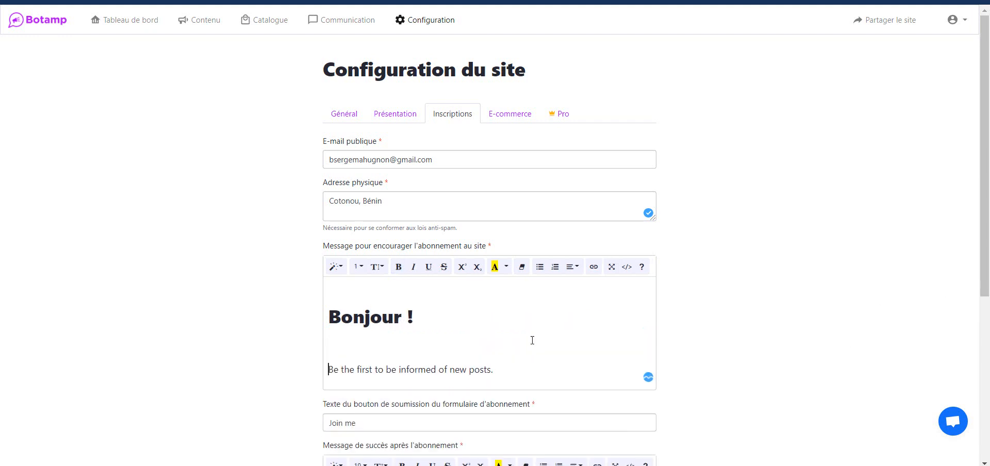
pyautogui.tripleClick(373, 369)
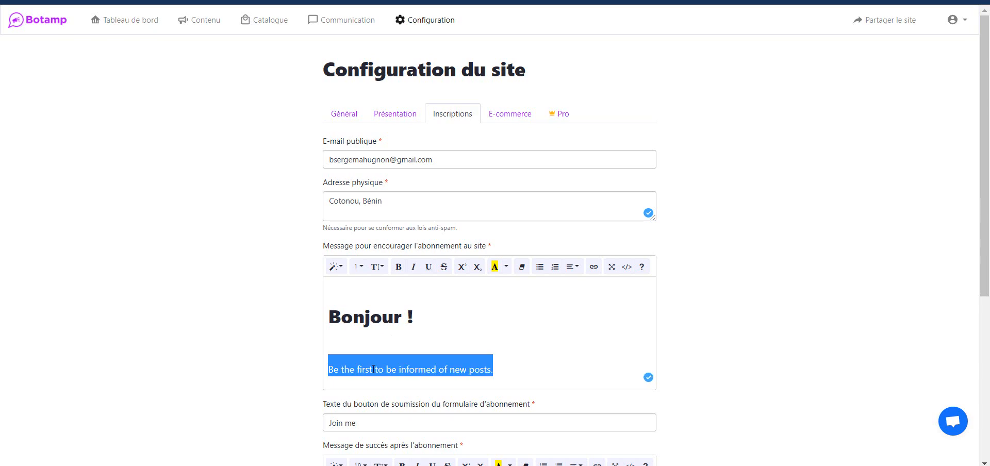
# Scroll down to the Welcome editor and put the caret in its Welcome! heading.
pyautogui.moveTo(986, 40); pyautogui.dragTo(989, 201)
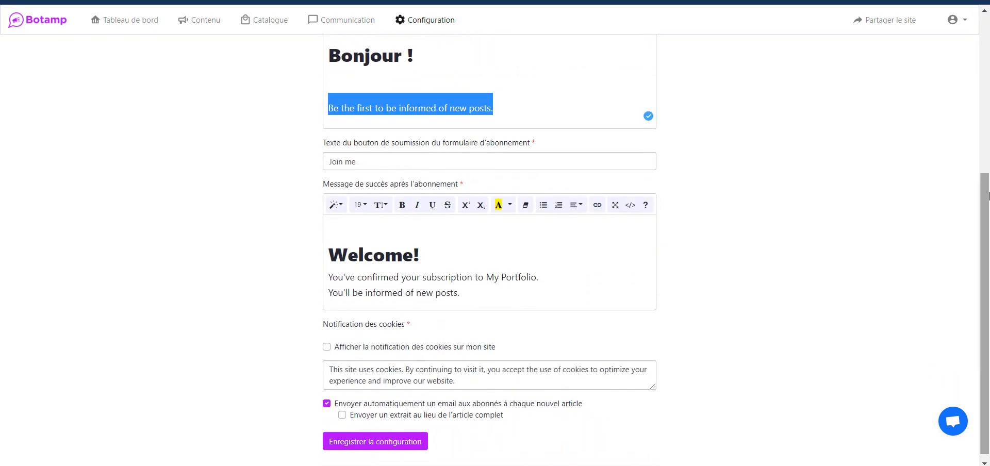
pyautogui.click(391, 244)
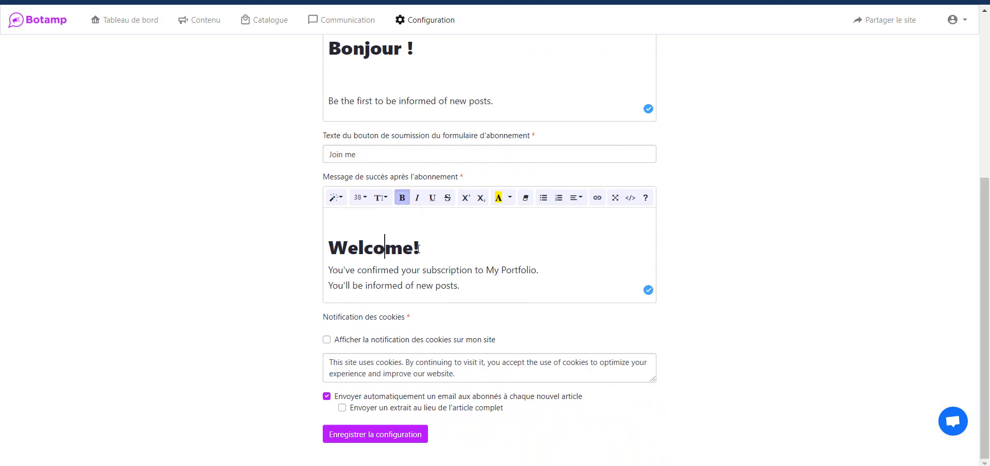
pyautogui.click(416, 248)
# Enable the cookie notification with the message 'Bonjour mon site utilise des cookies..'.
pyautogui.click(326, 339)
pyautogui.click(412, 373)
pyautogui.hotkey('ctrl', 'a')
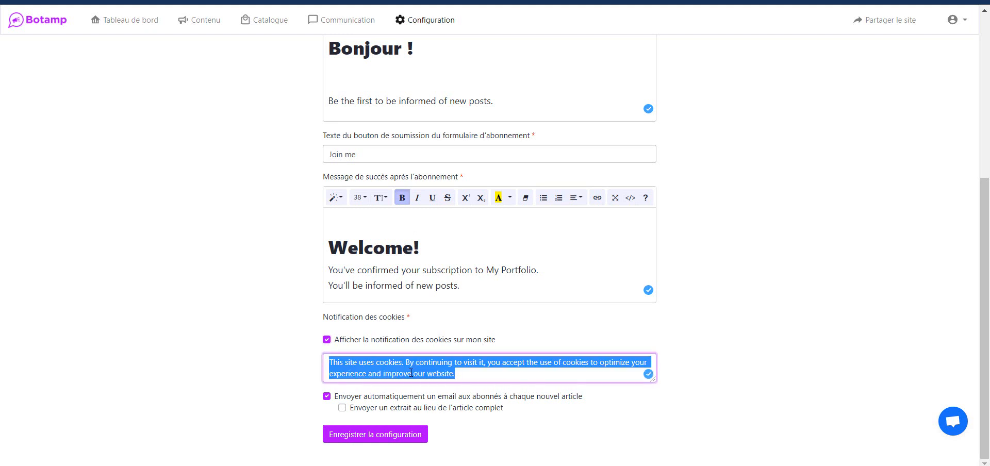
pyautogui.write('Bonj')
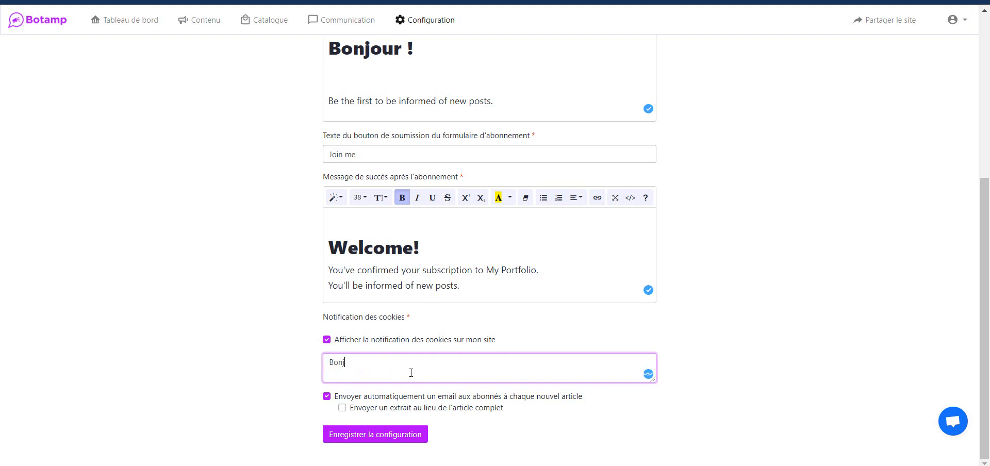
pyautogui.write('our mon site utilise des cookies..')
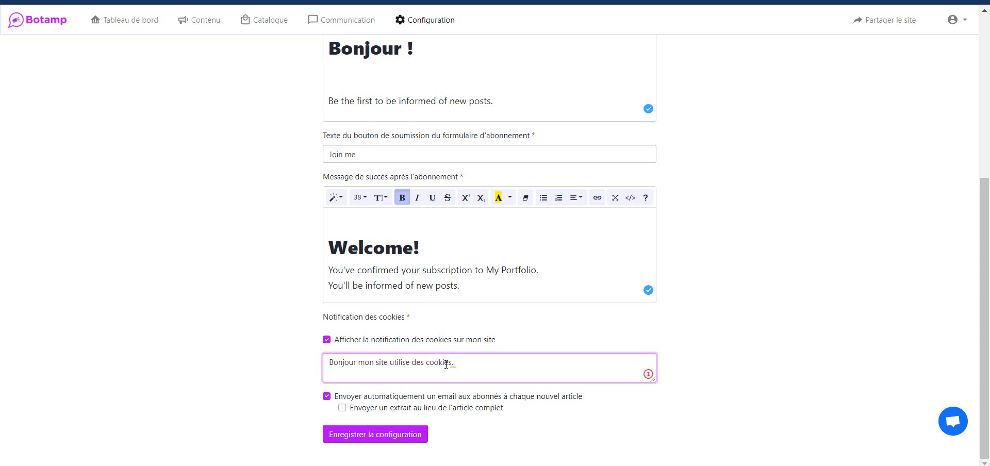
pyautogui.tripleClick(435, 364)
pyautogui.click(466, 365)
# Turn on sending an excerpt instead of the full article to subscribers.
pyautogui.click(343, 409)
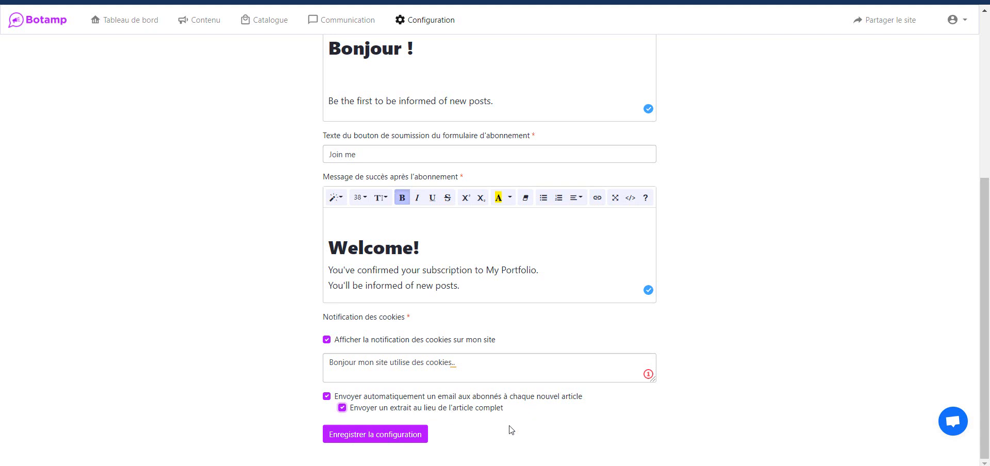
pyautogui.click(342, 408)
pyautogui.click(343, 409)
# Save the Inscriptions settings, then change the E-commerce site currency from CFA to € and save.
pyautogui.click(390, 435)
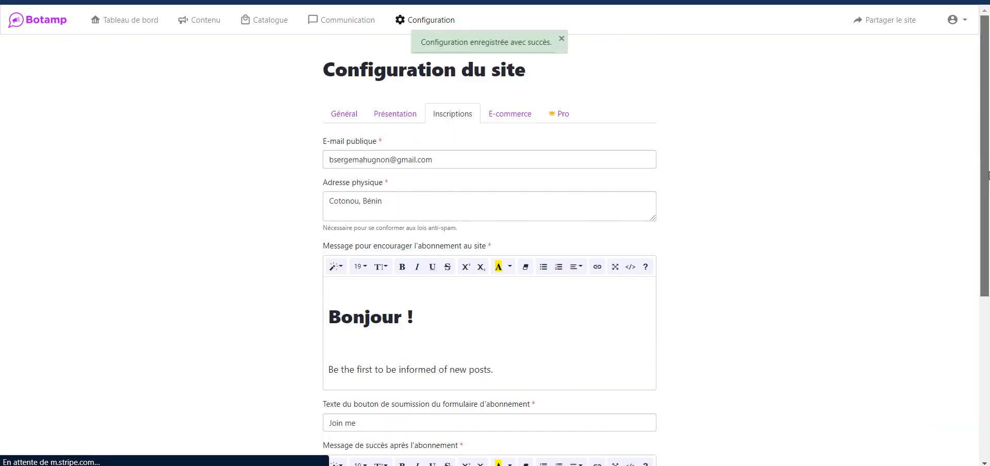
pyautogui.click(493, 121)
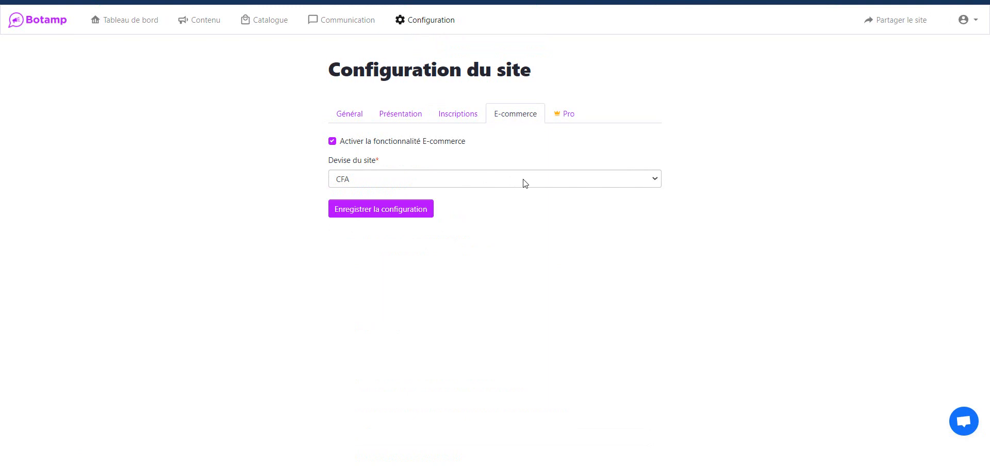
pyautogui.click(525, 183)
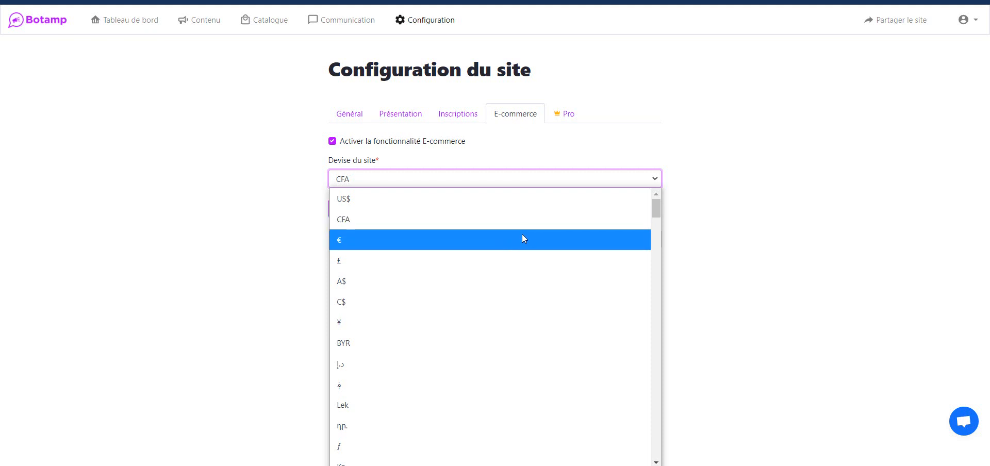
pyautogui.click(521, 238)
pyautogui.click(393, 206)
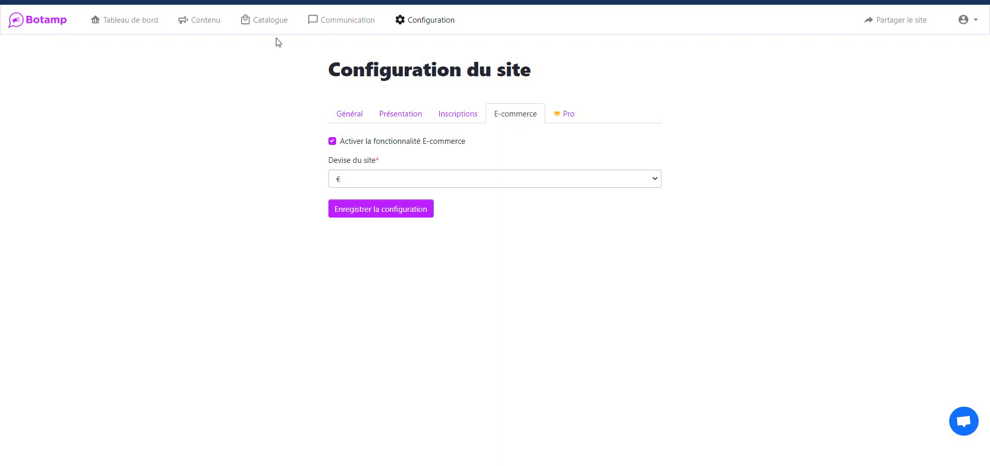
# Return to the Contenu section's Pages tab, showing the site's 7 pages such as Accueil and Catalogue.
pyautogui.click(192, 23)
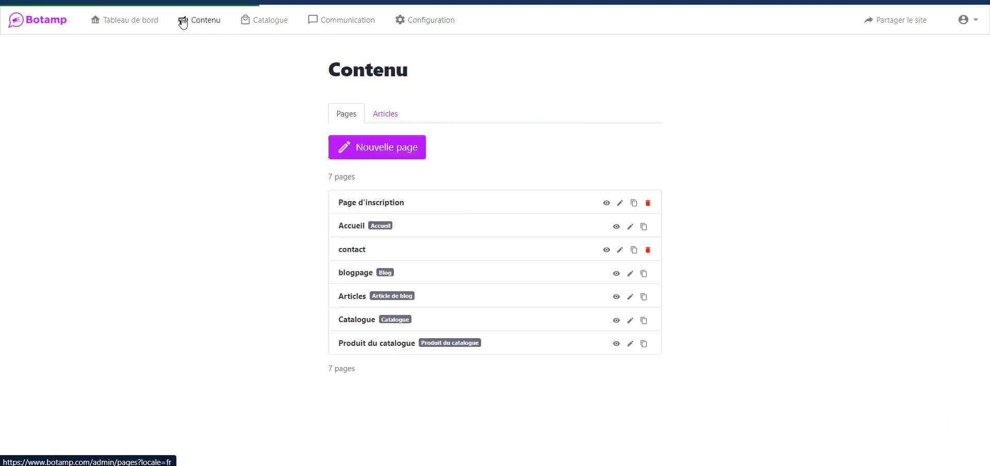